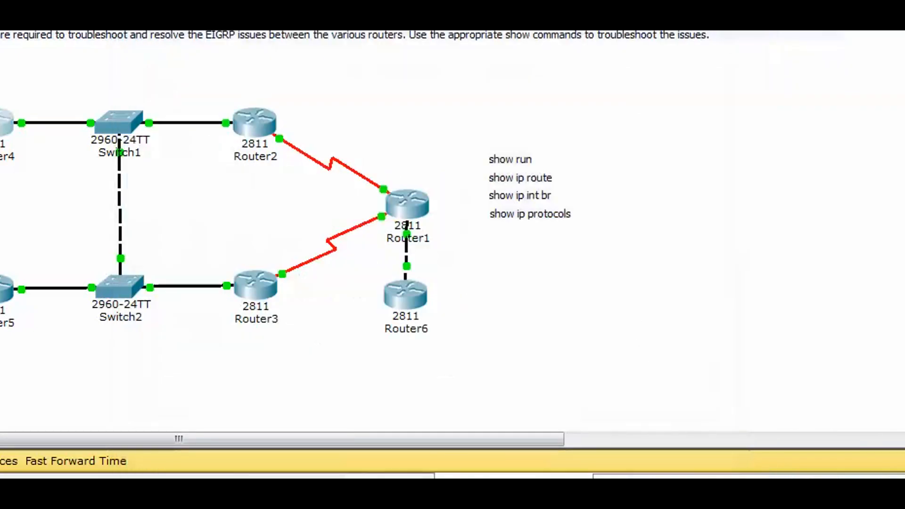
Step: Switch to accurate reviewer.pdf and read answer option D of Question 1 about unadvertised loopback addresses on R4
mouse_move(155, 504)
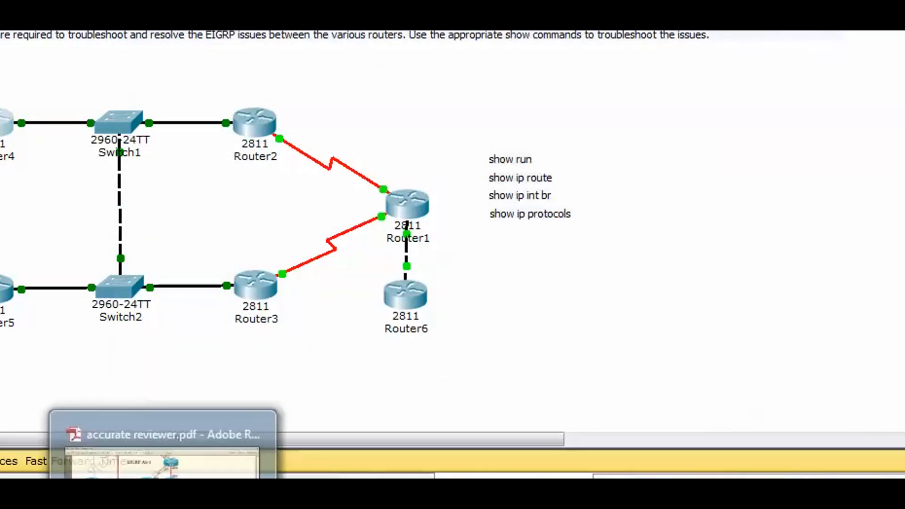
left_click(254, 471)
left_click(113, 392)
left_click_drag(79, 391, 760, 392)
left_click_drag(592, 400, 568, 391)
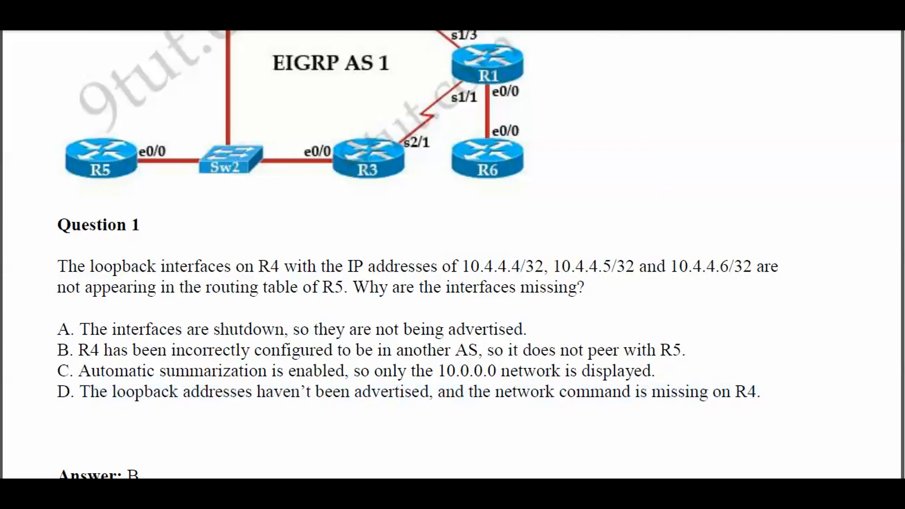
Step: Return to Packet Tracer and run show ip protocols in Router4's command line
mouse_move(335, 478)
left_click(334, 422)
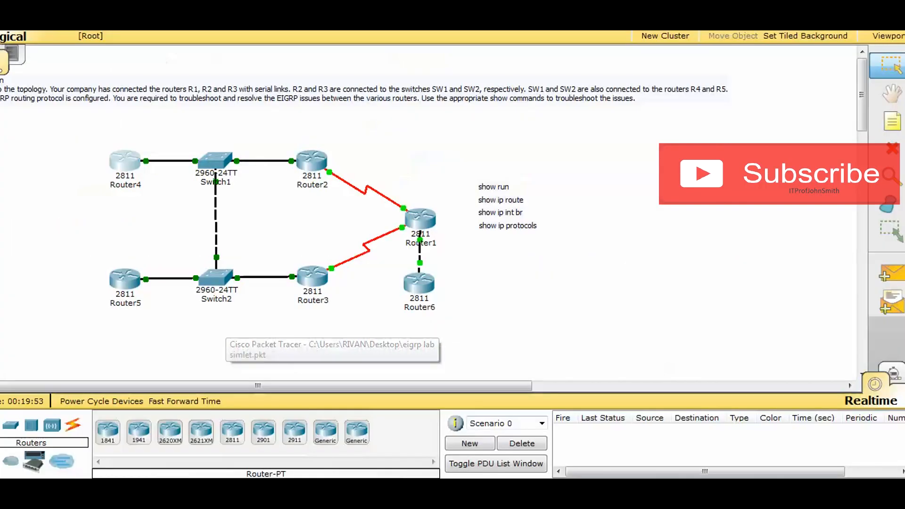
left_click(131, 161)
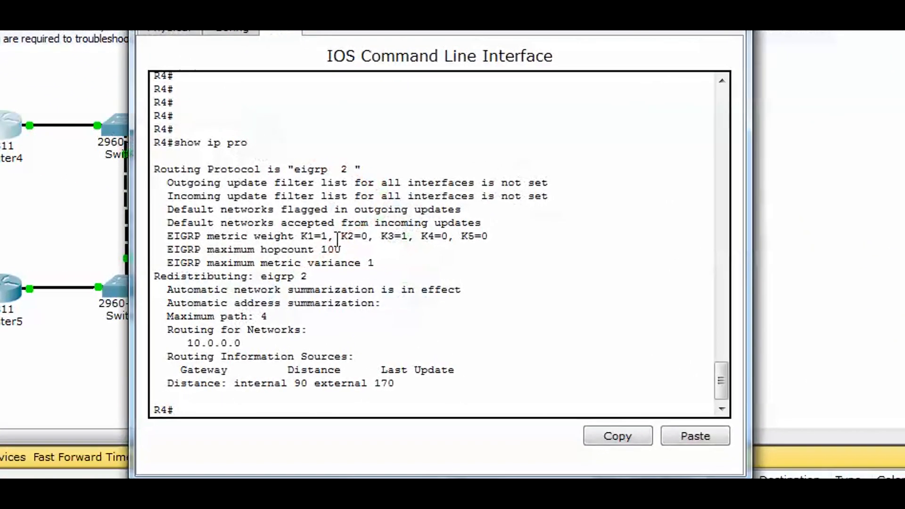
key("Return")
key("Return")
key("Return")
key("Return")
key("Return")
key("Return")
key("Return")
key("Return")
key("Return")
key("Return")
key("Return")
key("Return")
key("Return")
key("Return")
key("Return")
key("Return")
key("Return")
key("Return")
key("Return")
key("Return")
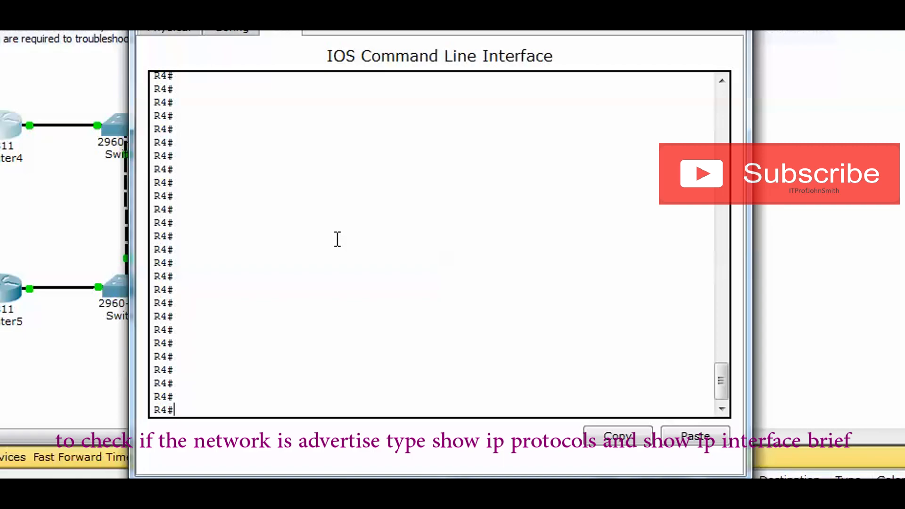
type("show ip protoco")
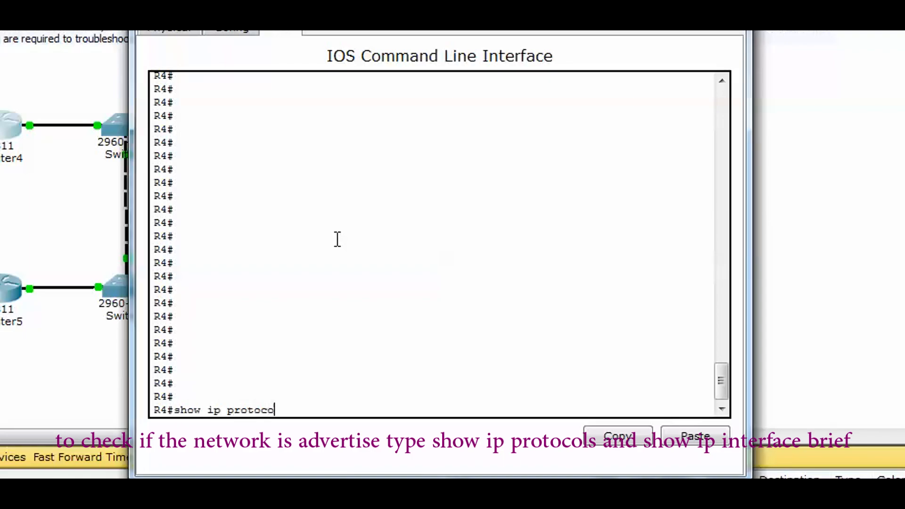
type("ls")
key("Return")
Step: List Router4's interfaces and their IP addresses with show ip int br
type("show ip int b")
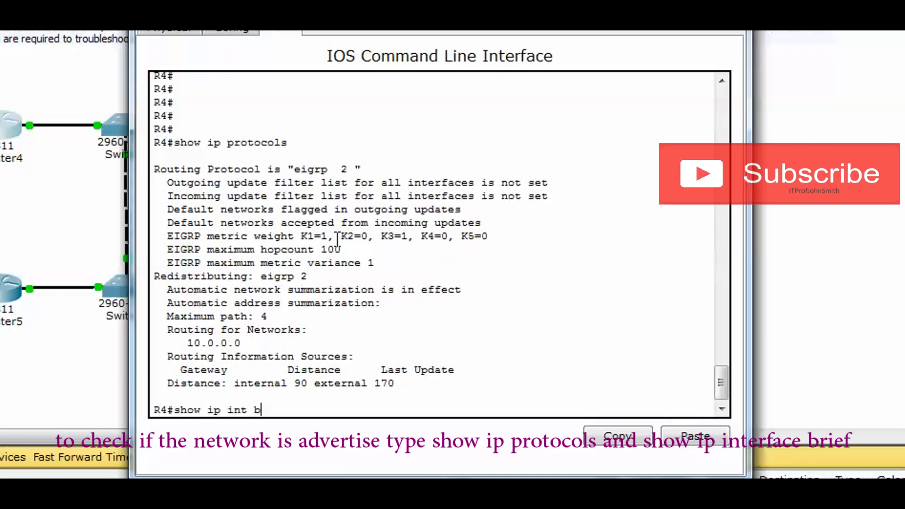
type("r")
key("Return")
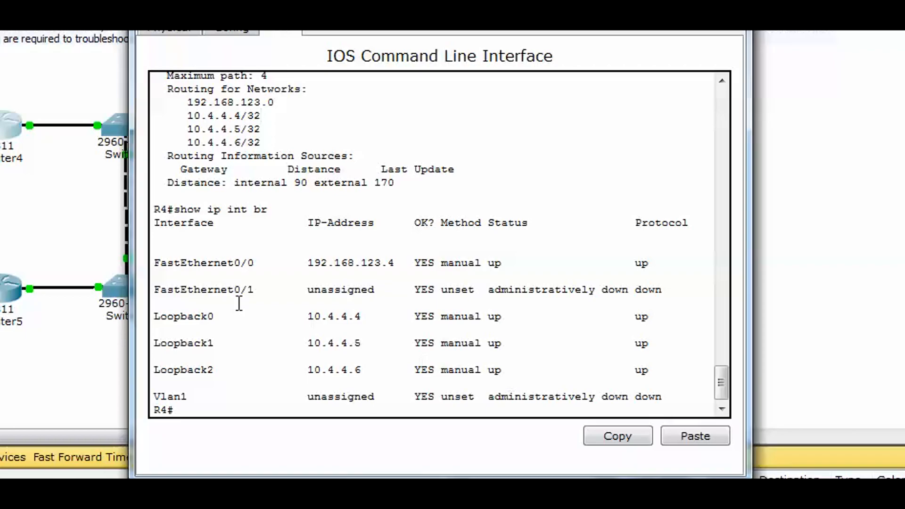
Step: Compare R4's loopback addresses 10.4.4.4, 10.4.4.5 and 10.4.4.6 with the entries under Routing for Networks
left_click_drag(156, 262, 667, 406)
left_click(278, 134)
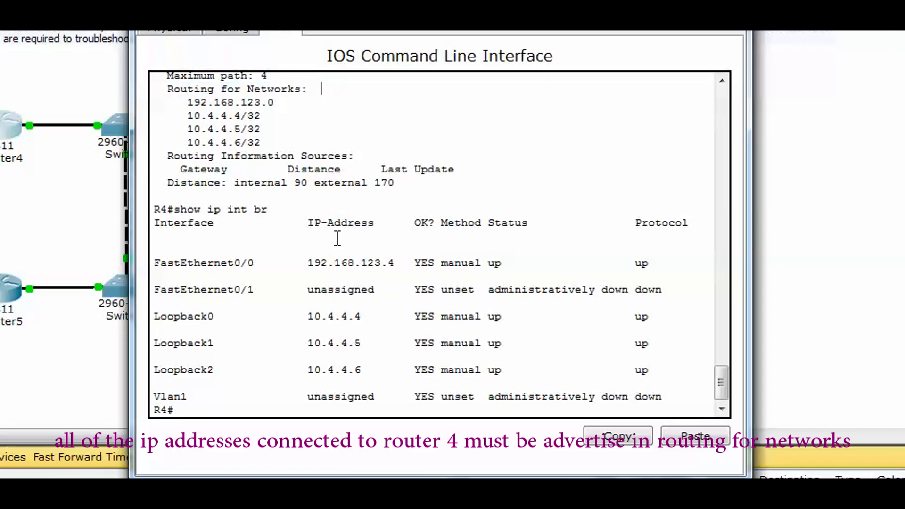
left_click_drag(302, 316, 332, 319)
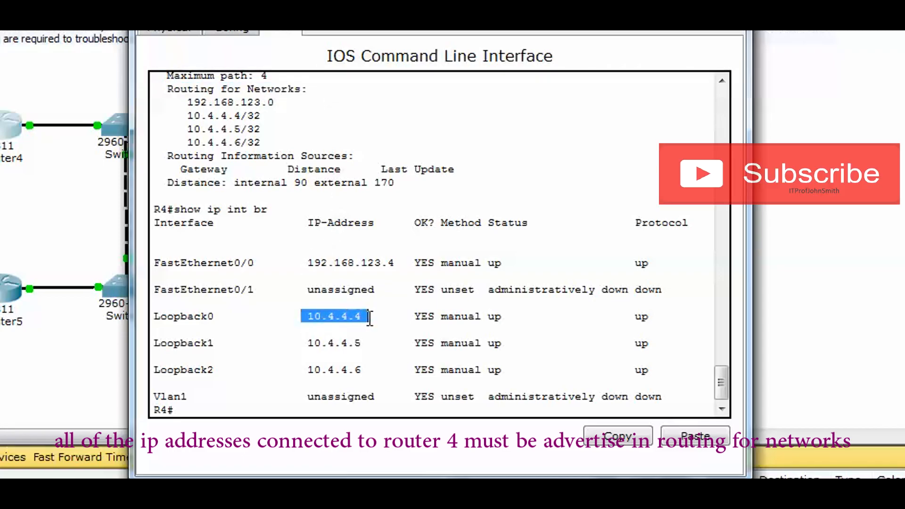
left_click_drag(266, 117, 190, 117)
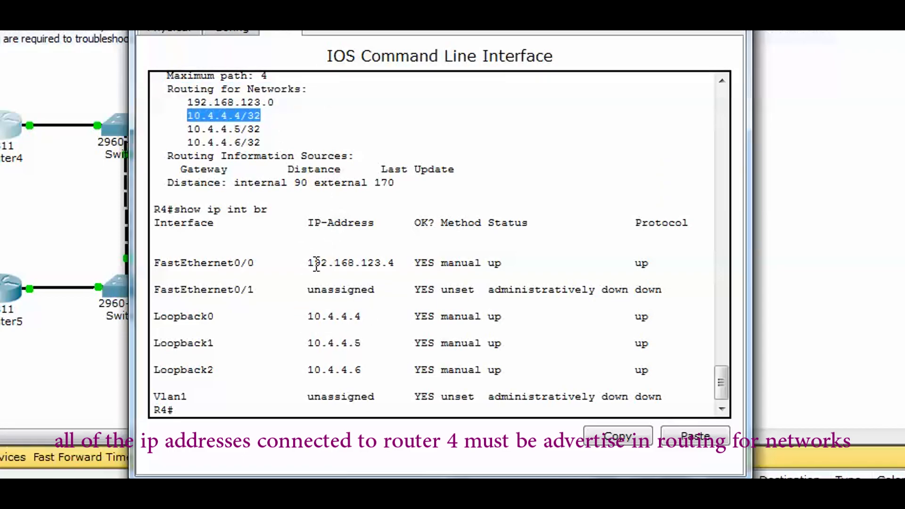
left_click_drag(308, 343, 377, 341)
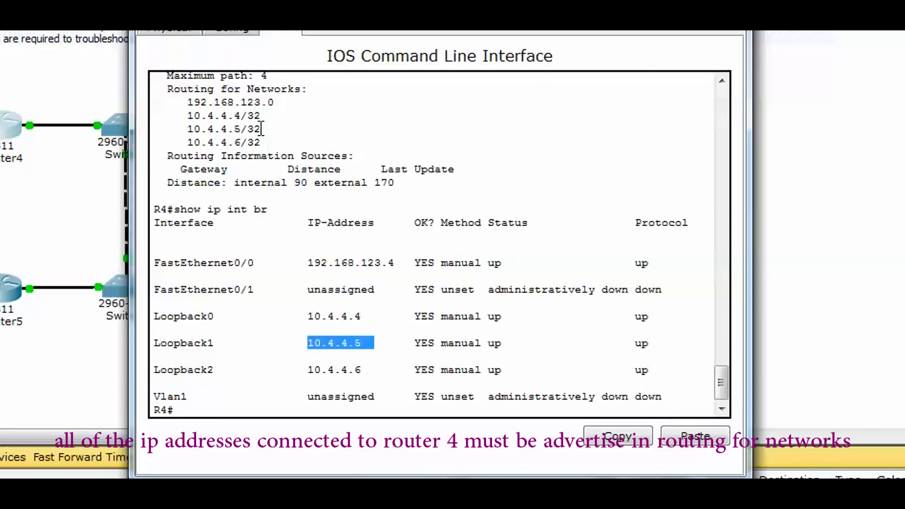
left_click_drag(261, 129, 241, 130)
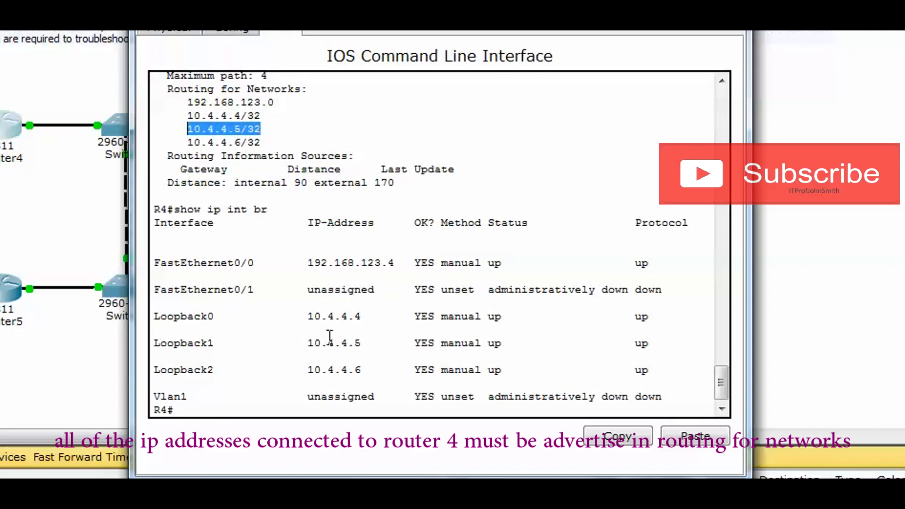
left_click_drag(302, 370, 384, 370)
left_click_drag(273, 142, 173, 142)
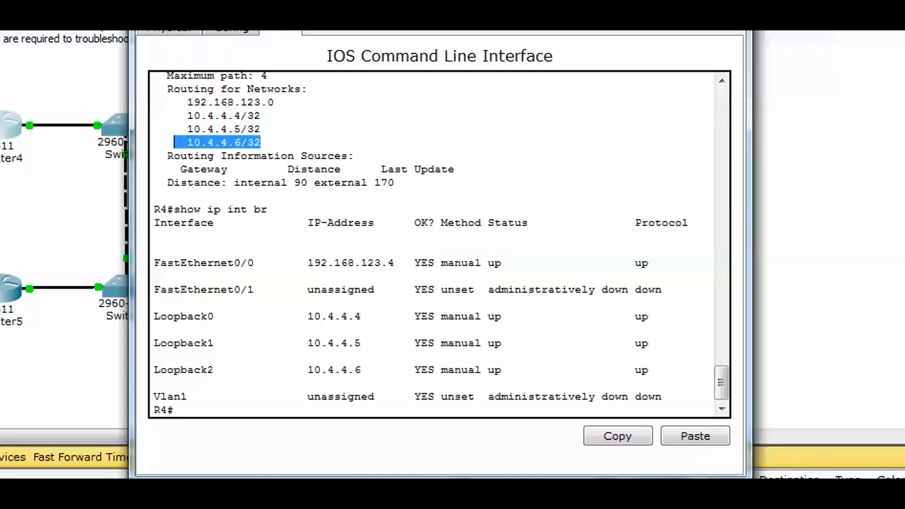
Step: Check R4's interface table against the Routing for Networks list for loopback addresses that are not advertised
left_click_drag(639, 406, 177, 249)
left_click(307, 238)
left_click_drag(288, 156, 186, 89)
left_click_drag(328, 169, 335, 183)
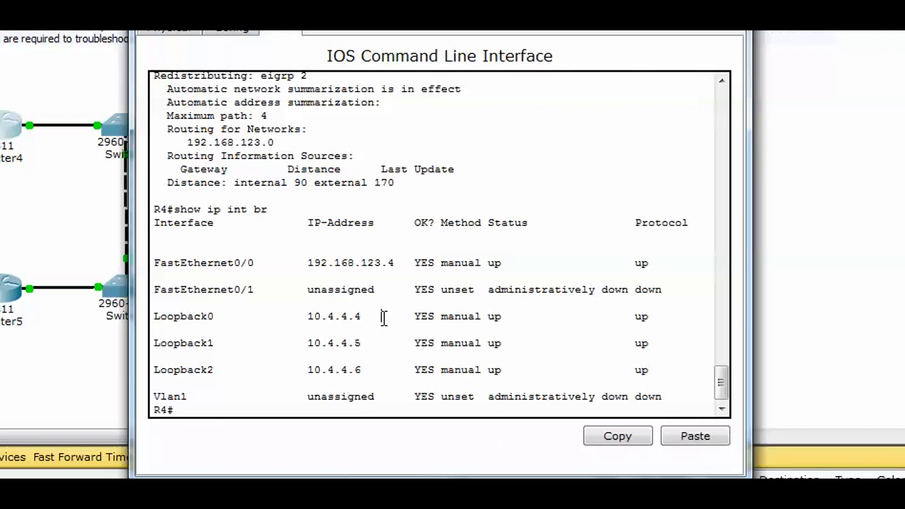
left_click_drag(384, 317, 355, 317)
left_click_drag(382, 344, 355, 343)
mouse_move(293, 144)
left_mouse_down()
mouse_move(207, 142)
mouse_move(304, 146)
left_mouse_up()
left_click(304, 146)
left_click_drag(178, 91, 596, 353)
left_click(596, 352)
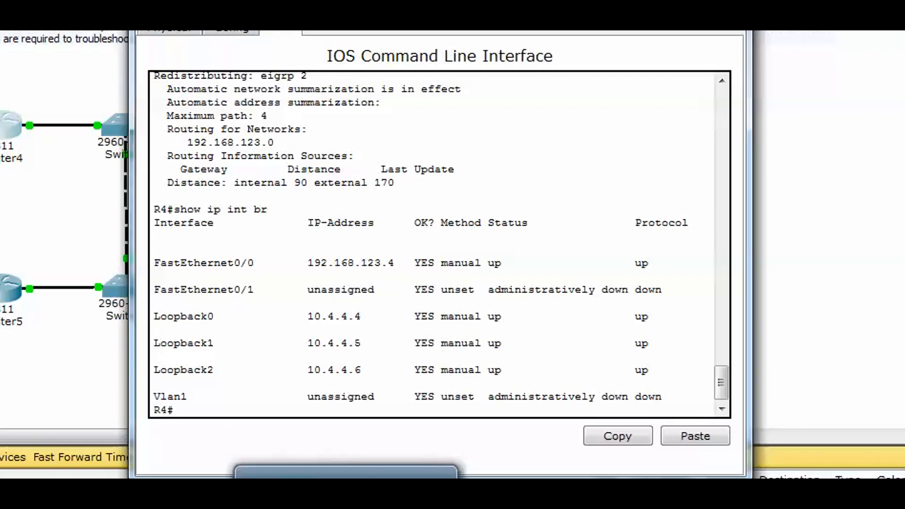
Step: Switch to the PDF reviewer and read Question 2 about the traffic path from R1 to R5
key("Return")
key("Return")
key("Return")
key("Return")
key("Return")
key("Return")
key("Return")
key("Return")
key("Return")
key("Return")
key("Return")
key("Return")
key("Return")
key("Return")
key("Return")
key("Return")
key("Return")
key("Return")
key("Return")
key("Return")
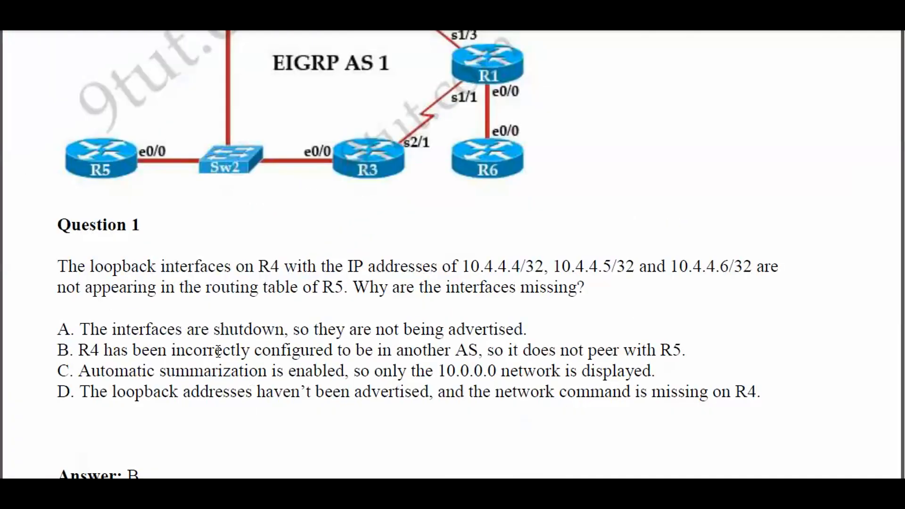
scroll(244, 335, "down", 7)
scroll(292, 373, "down", 2)
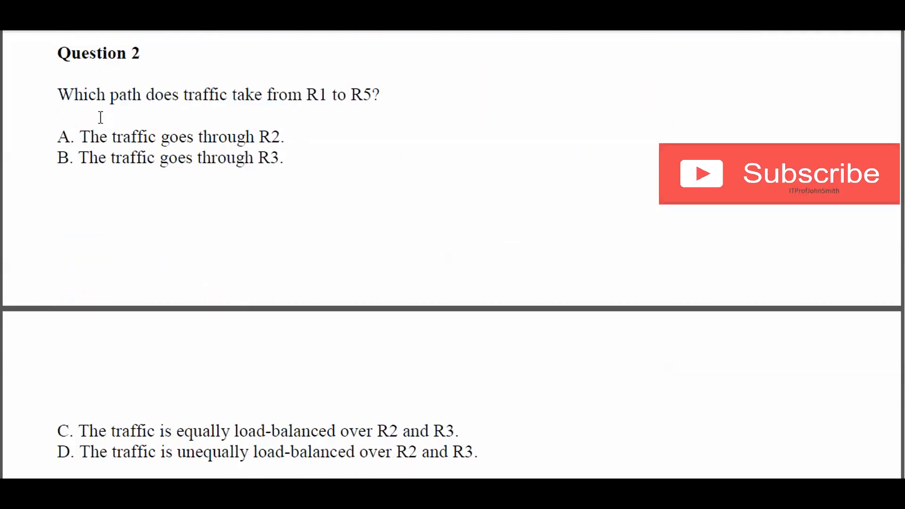
left_click_drag(122, 93, 216, 101)
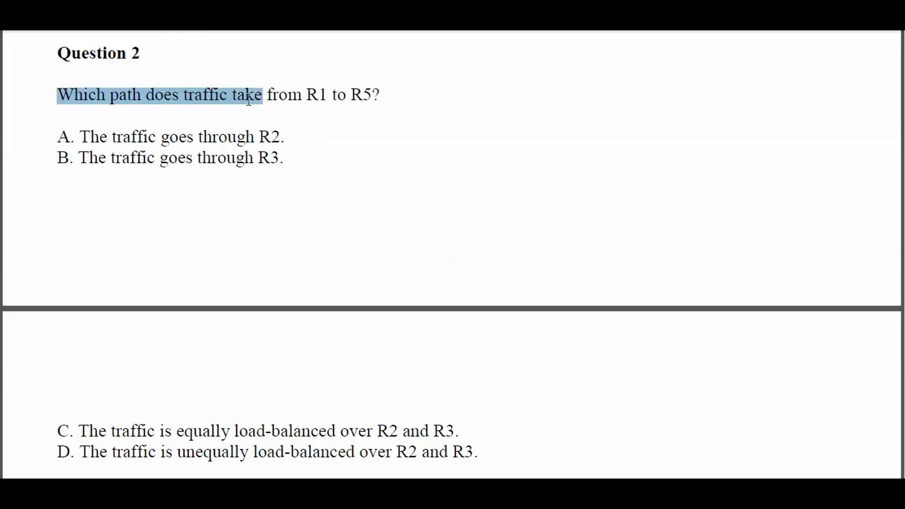
left_click_drag(333, 93, 373, 94)
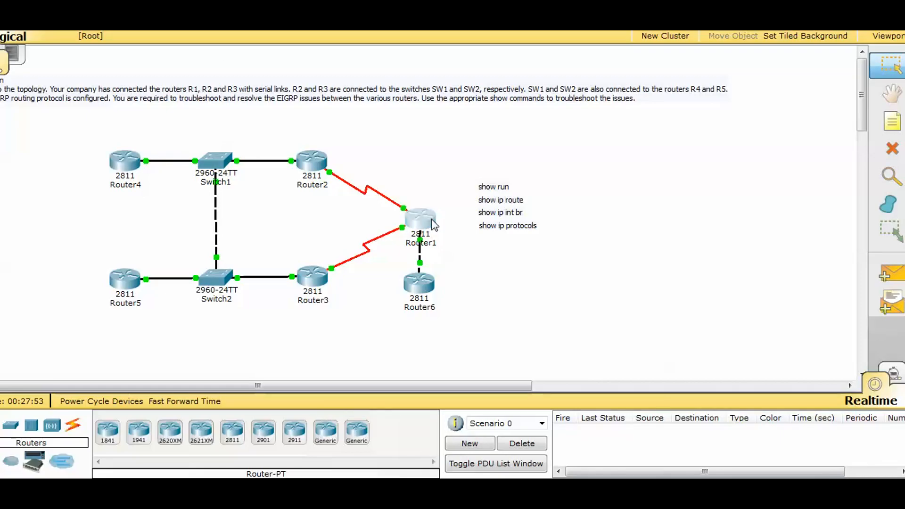
Step: Enter privileged mode with enable on Router1 in Packet Tracer and display its routing table with show ip route
left_click(434, 225)
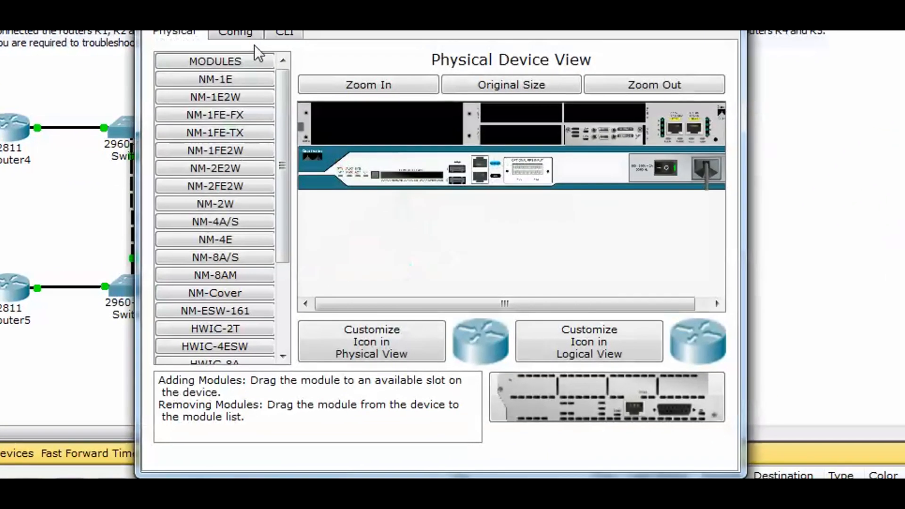
left_click(327, 90)
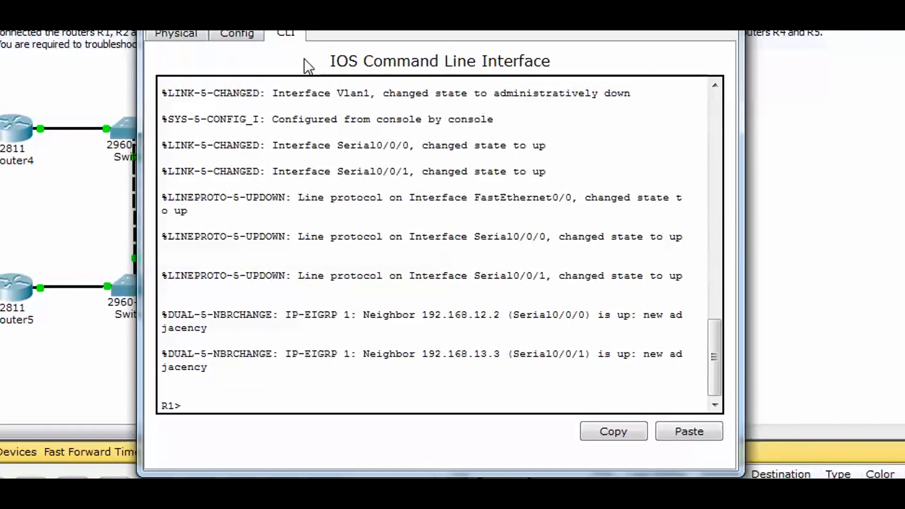
type("enable")
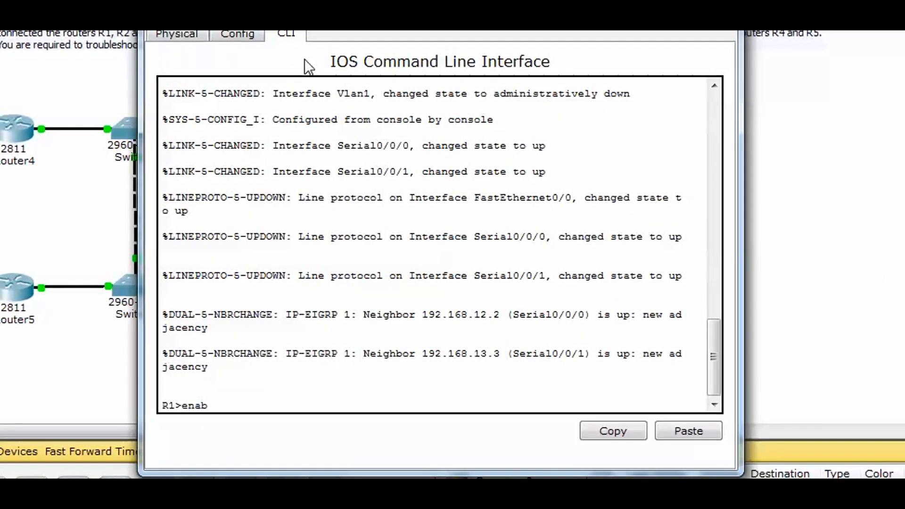
key("Return")
type("show ip route")
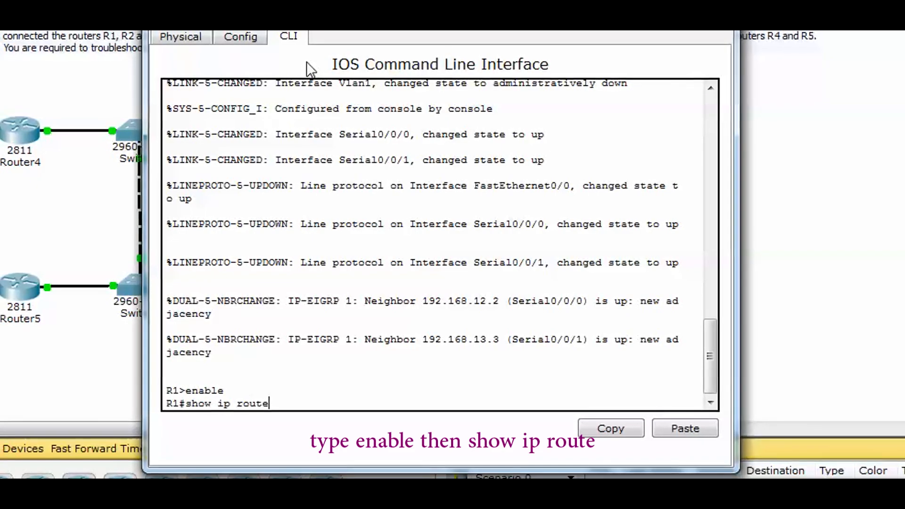
key("Return")
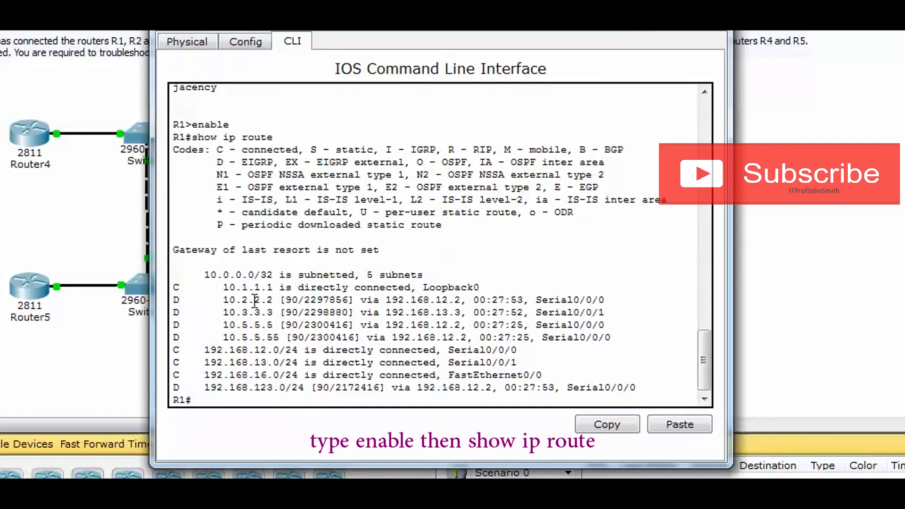
Step: Examine the next-hop addresses of the EIGRP routes in R1's routing table, comparing 192.168.12.2 with 192.168.13.3
left_click_drag(288, 302, 466, 298)
left_click(306, 301)
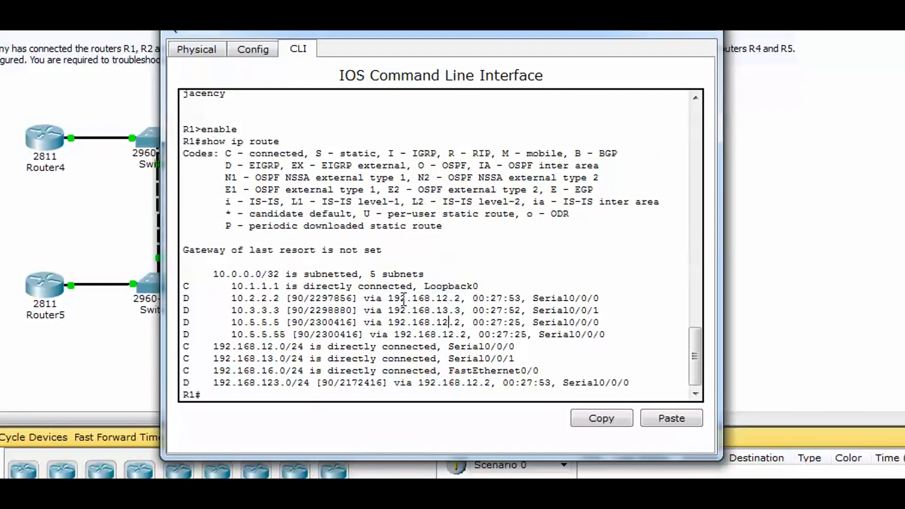
left_click_drag(388, 298, 471, 298)
left_click(456, 310)
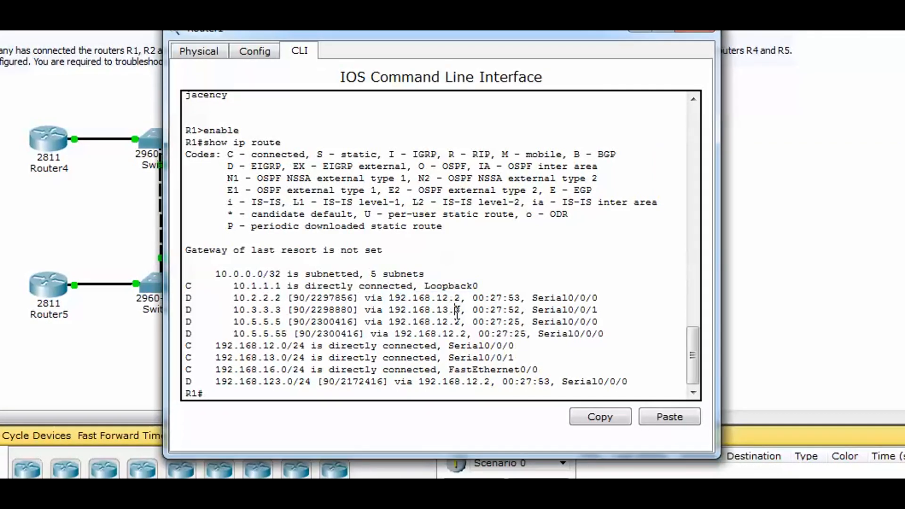
left_click_drag(389, 298, 472, 299)
left_click(461, 309)
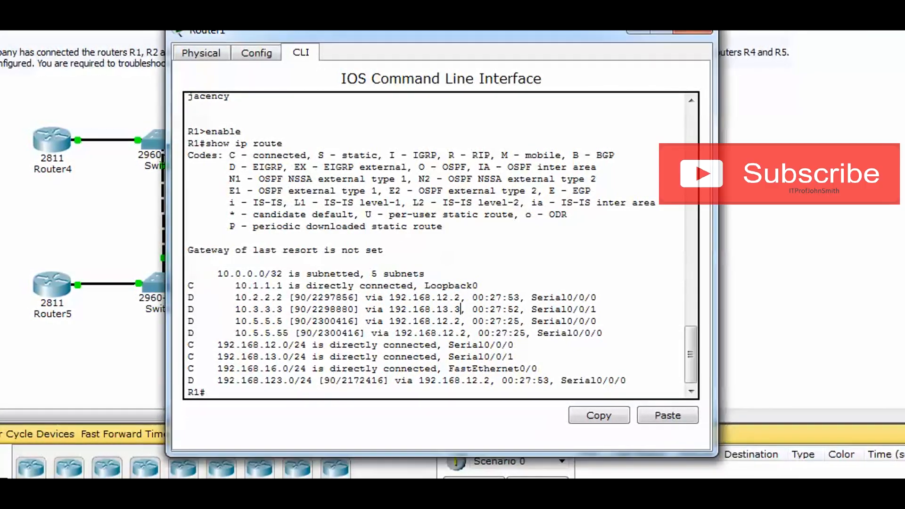
left_click_drag(390, 298, 471, 297)
left_click(471, 297)
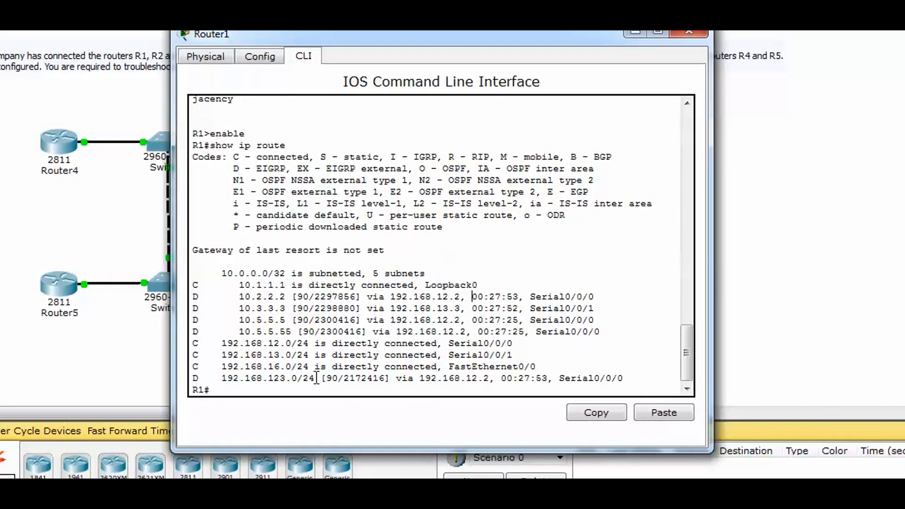
Step: Enter privileged mode with enable on Router5 and list its interfaces with show ip int br
left_click_drag(445, 52, 609, 64)
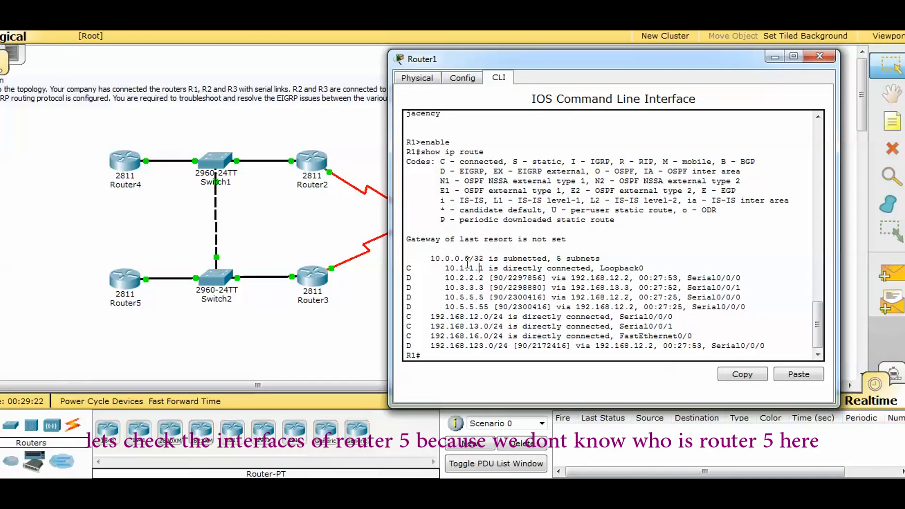
left_click(125, 281)
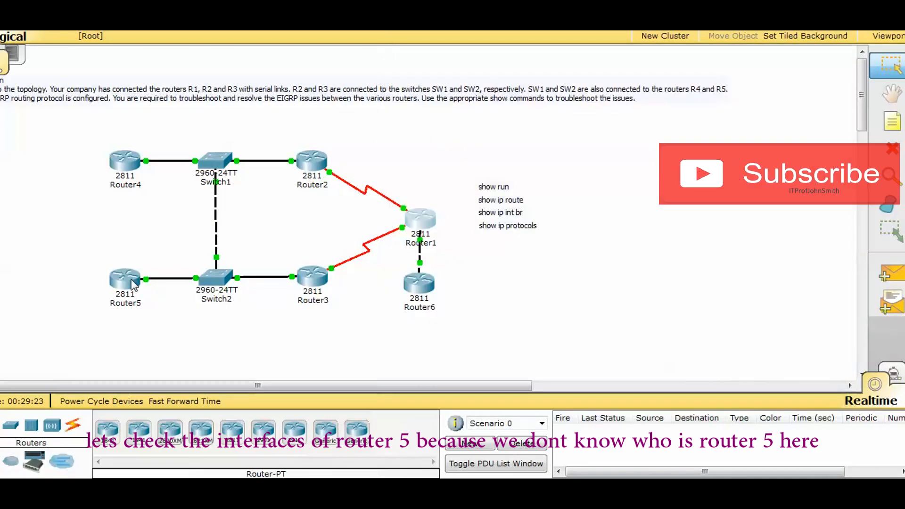
left_click_drag(380, 80, 233, 74)
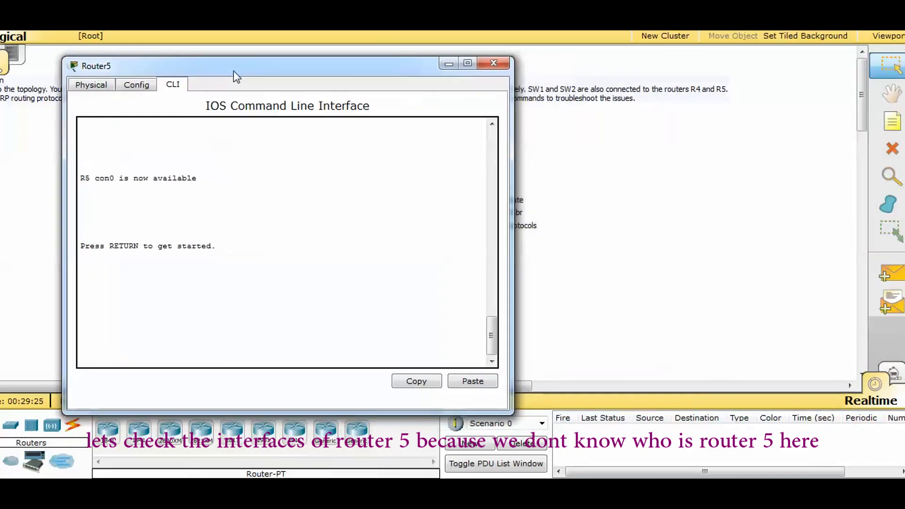
key("Return")
type("enable")
key("Return")
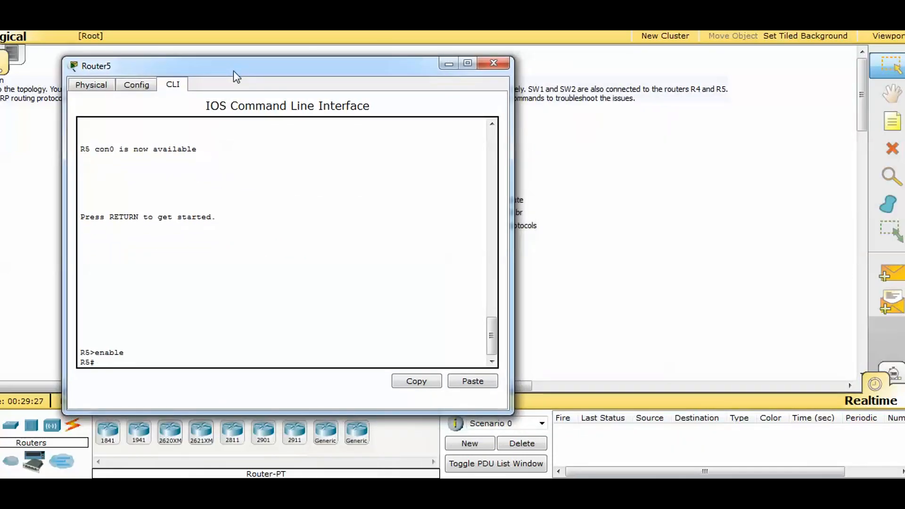
type("show ip int b")
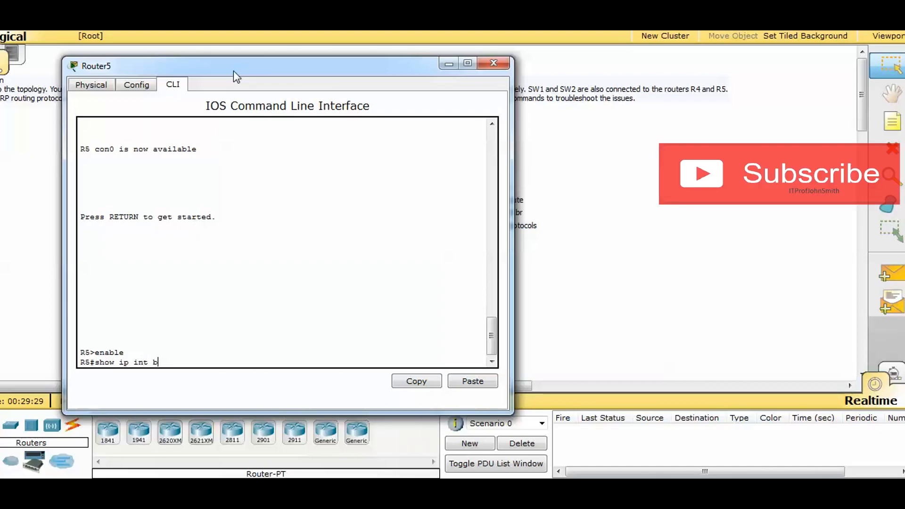
type("r")
key("Return")
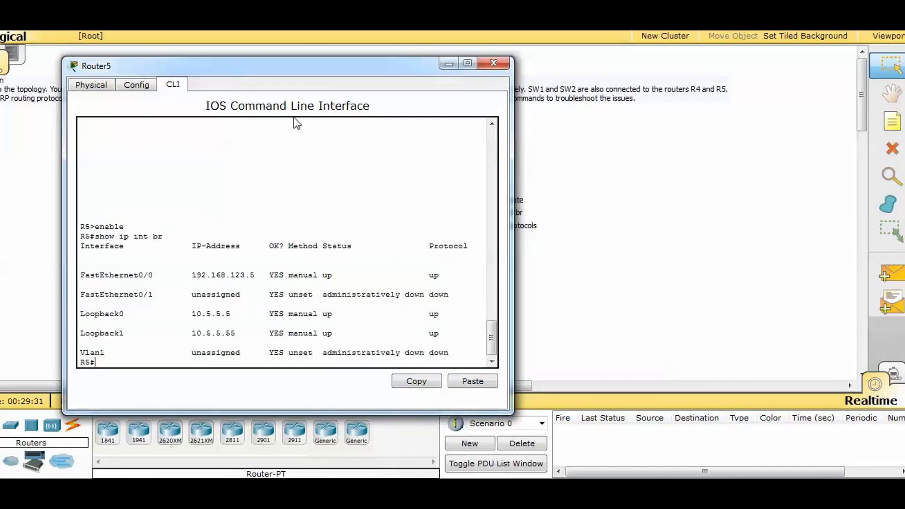
Step: Examine the IP addresses of FastEthernet0/0, Loopback0 and Loopback1 in R5's interface table
left_click_drag(210, 276, 264, 274)
left_click_drag(182, 313, 242, 340)
left_click(242, 341)
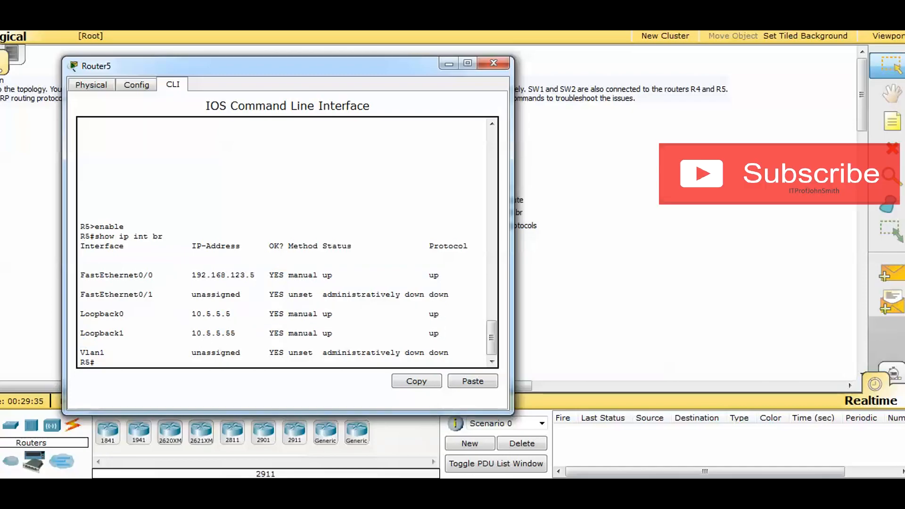
Step: Bring Router1's CLI beside Router5's and compare R5's FastEthernet0/0 address with the 192.168.123.0/24 route in R1's routing table
mouse_move(396, 417)
left_click(321, 408)
left_click_drag(487, 59, 393, 57)
left_click_drag(262, 279, 179, 279)
left_click(571, 300)
left_click_drag(331, 333, 406, 337)
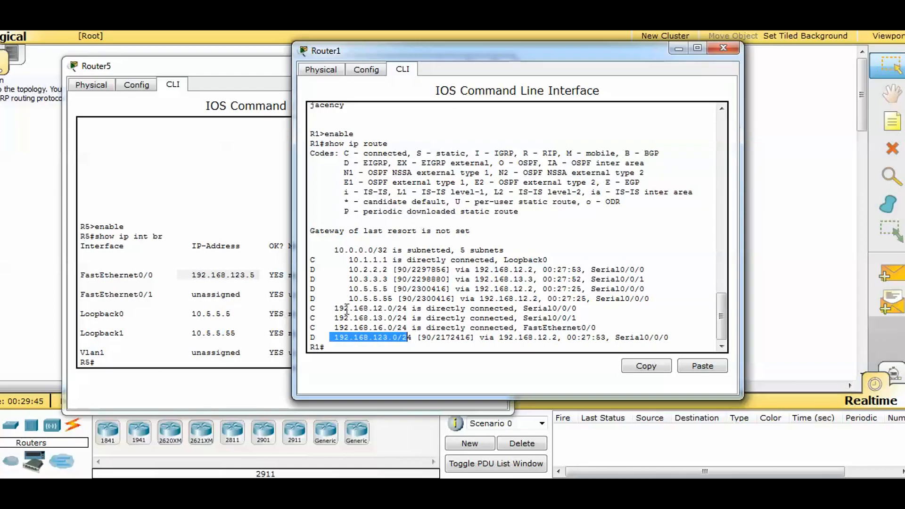
Step: Examine the next hop of R1's routes to R5's loopbacks 10.5.5.5 and 10.5.5.55, and close the Router1 and Router5 windows
left_click_drag(348, 289, 383, 302)
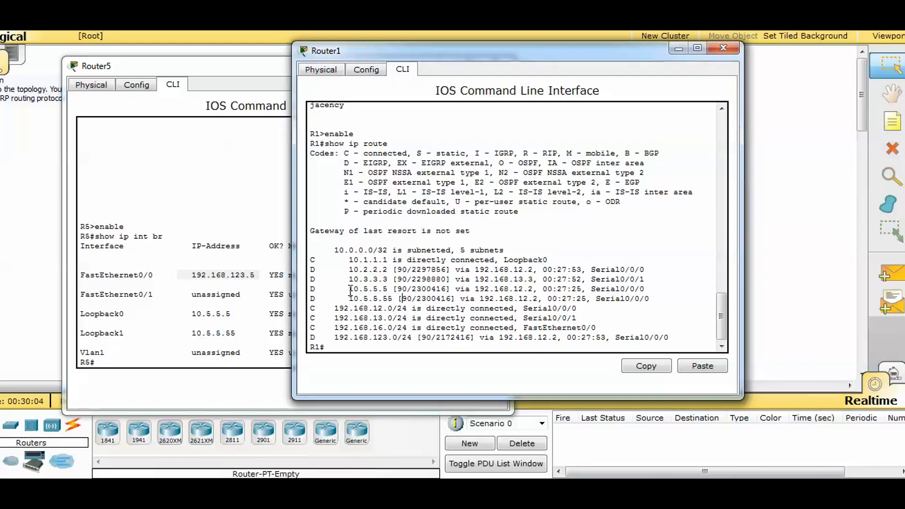
left_click_drag(382, 288, 423, 288)
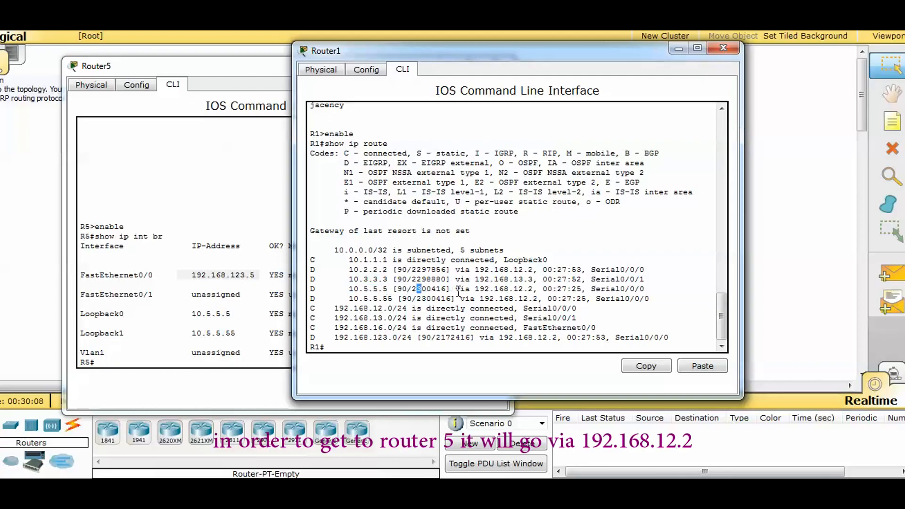
left_click(454, 289)
left_click_drag(477, 289, 500, 290)
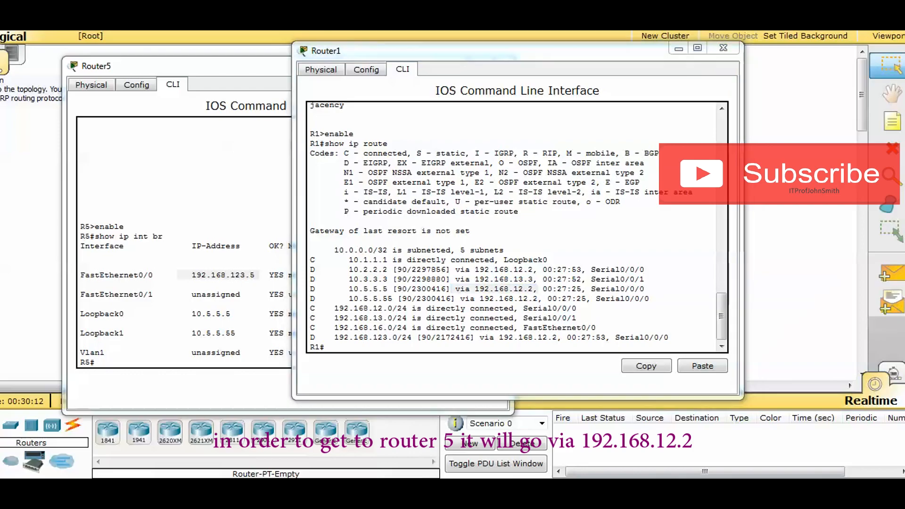
left_click(508, 304)
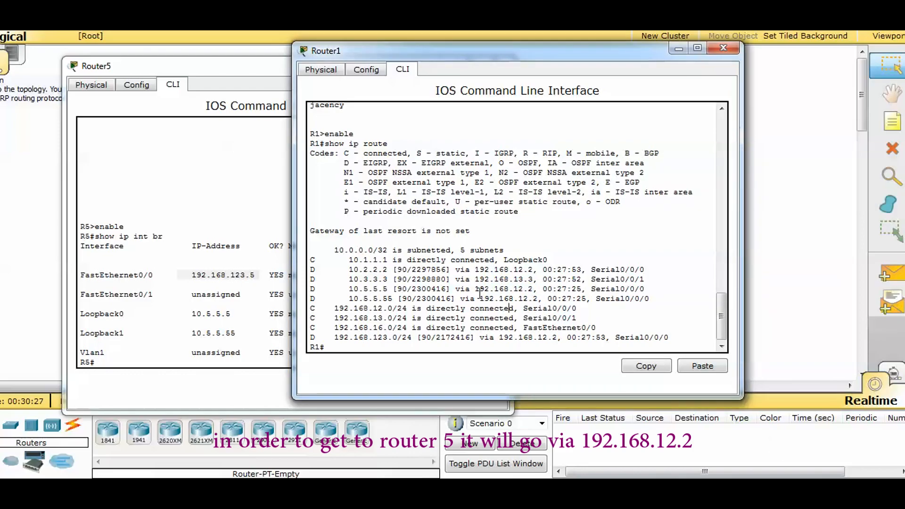
left_click_drag(477, 289, 545, 289)
left_click(545, 289)
left_click_drag(465, 287, 544, 283)
left_click(543, 286)
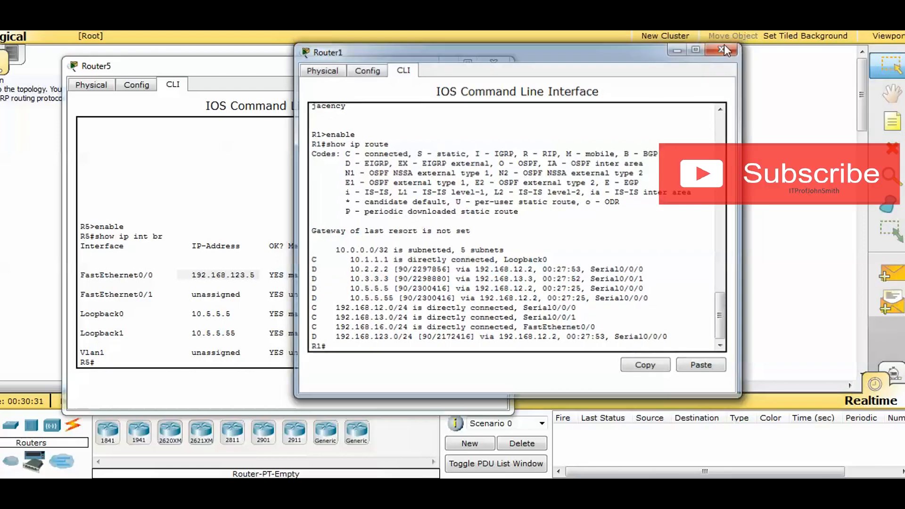
left_click(723, 48)
left_click(496, 64)
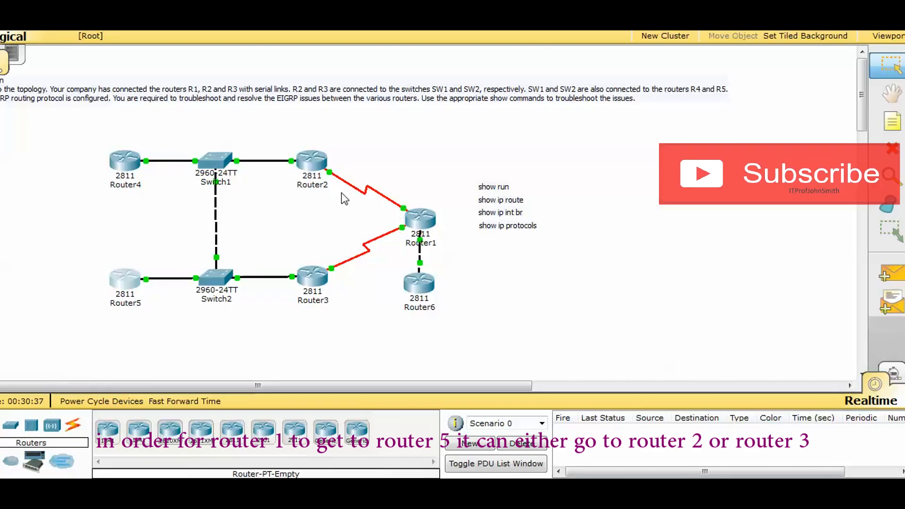
Step: Enter privileged mode with enable on Router3 and list its interfaces with show ip int br
left_click(312, 276)
left_click(332, 91)
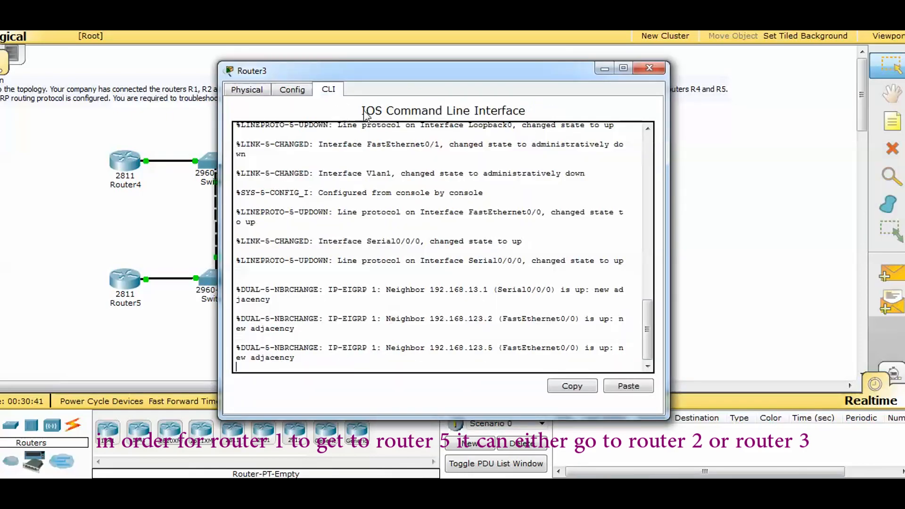
type("enable")
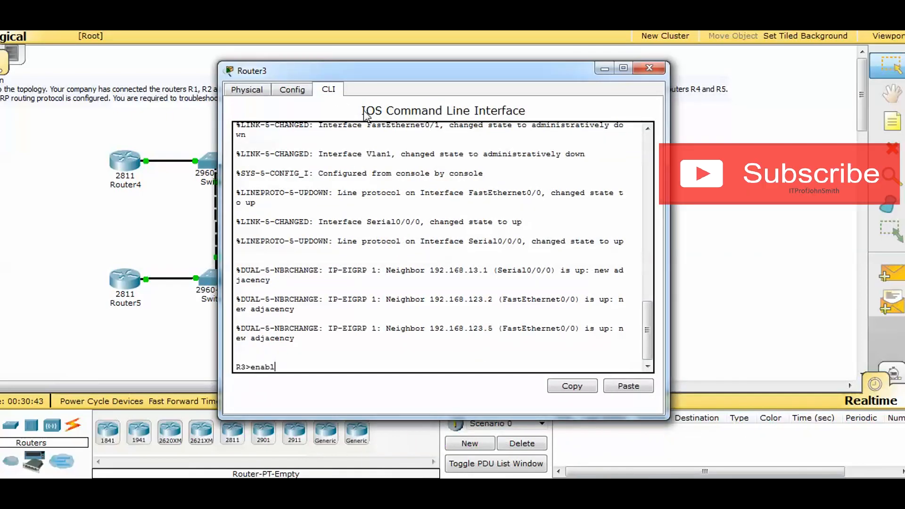
key("Return")
type("show ip int")
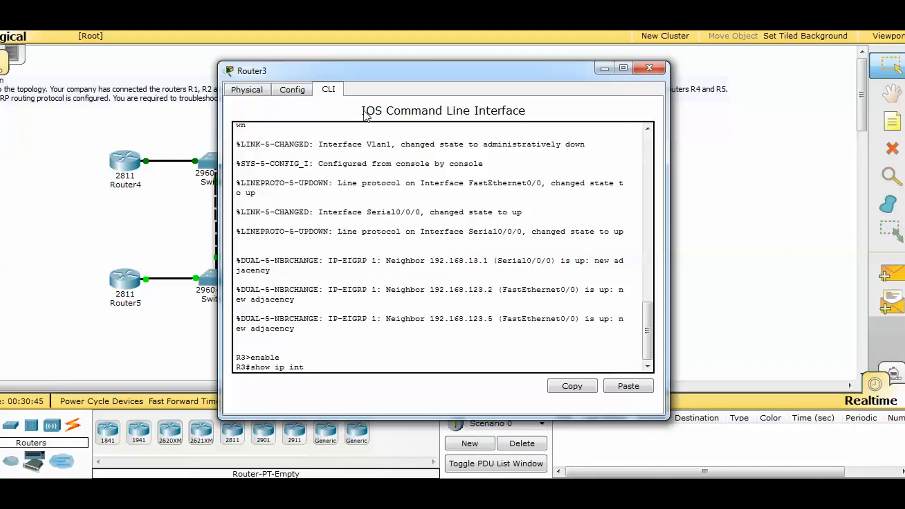
type(" br")
key("Return")
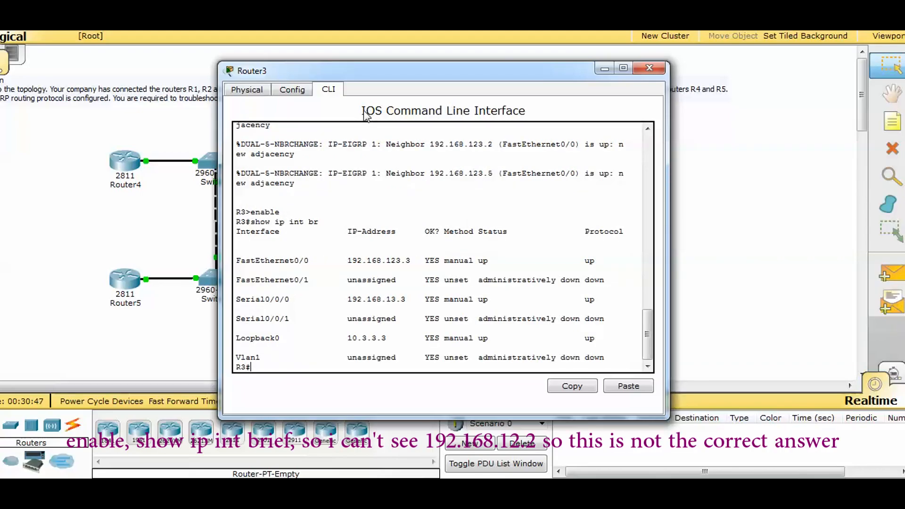
Step: Check R3's FastEthernet0/0, Serial0/0/0 and Loopback0 addresses against next hop 192.168.12.2, and close the Router3 window
left_click_drag(419, 261, 349, 261)
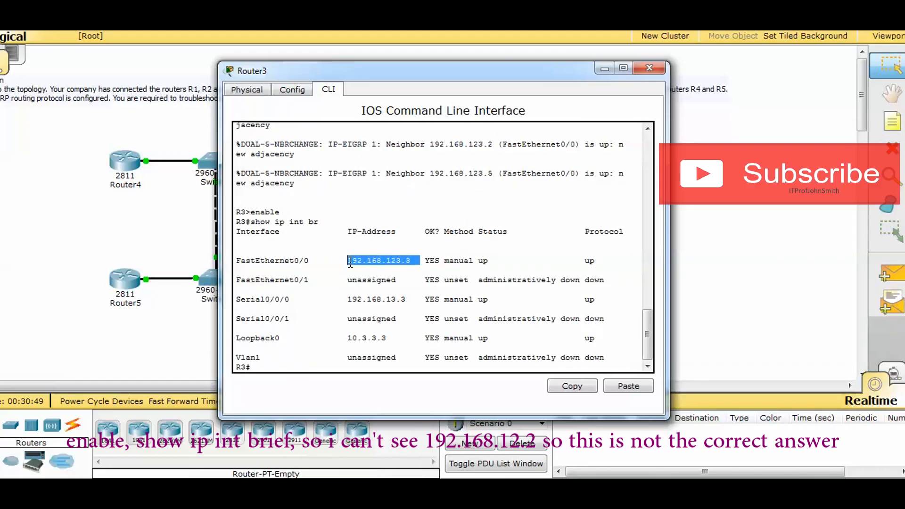
left_click_drag(414, 303, 353, 300)
left_click_drag(396, 338, 385, 334)
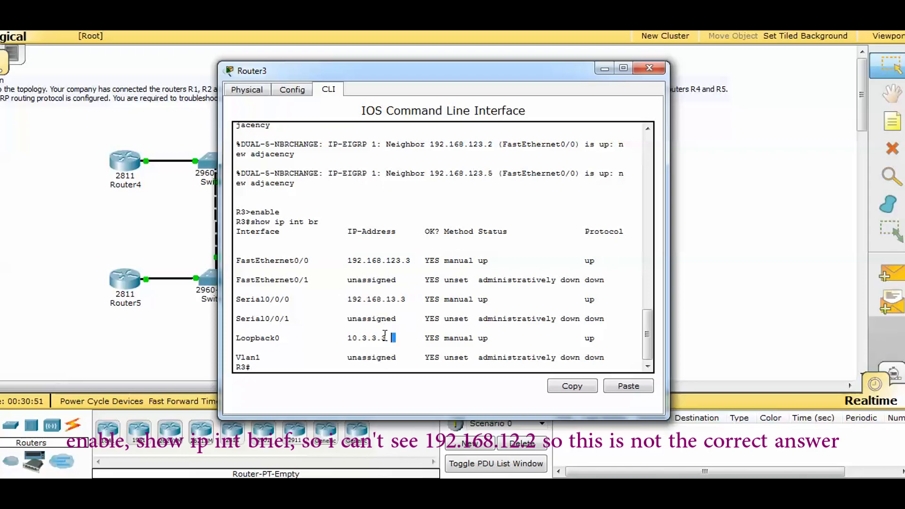
left_click(384, 328)
left_click(649, 67)
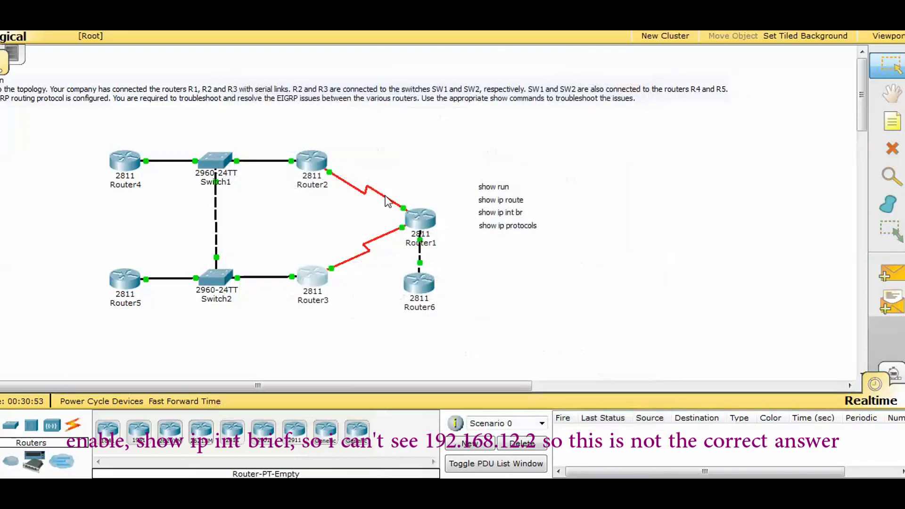
Step: Enter privileged mode with enable on Router2, list its interfaces with show ip int br, and highlight the Serial0/0/0 row
left_click(313, 161)
left_click(332, 91)
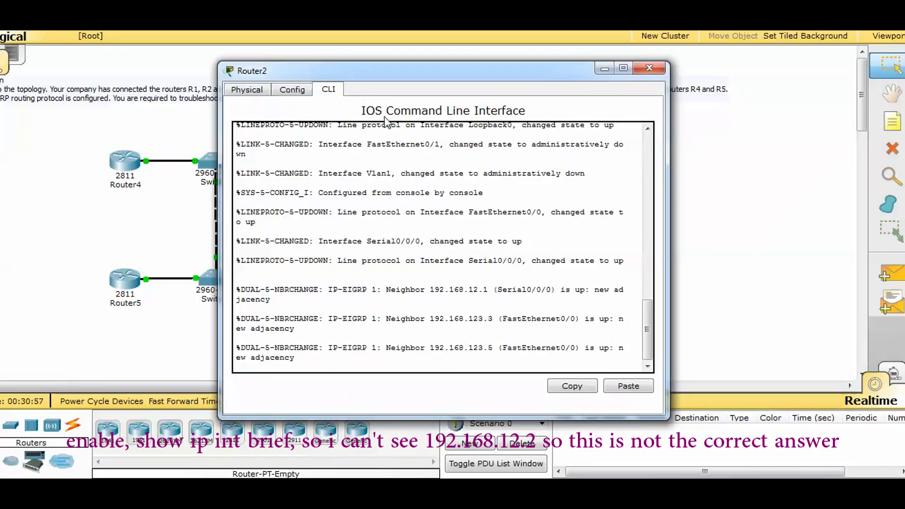
key("Return")
type("enable")
key("Return")
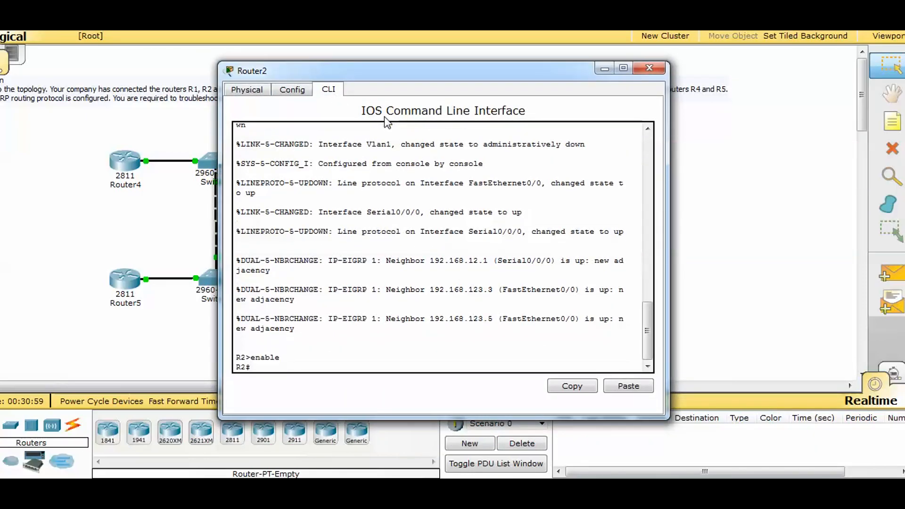
type("show ip int b")
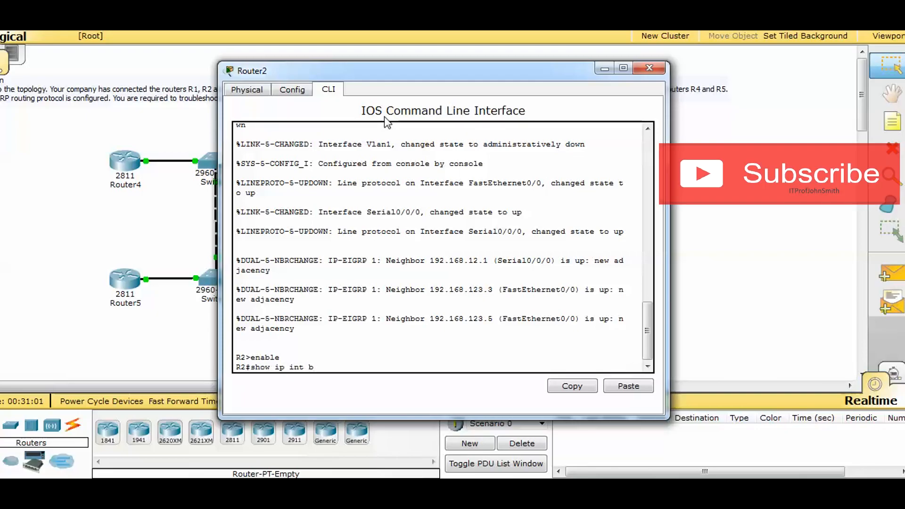
type("r")
key("Return")
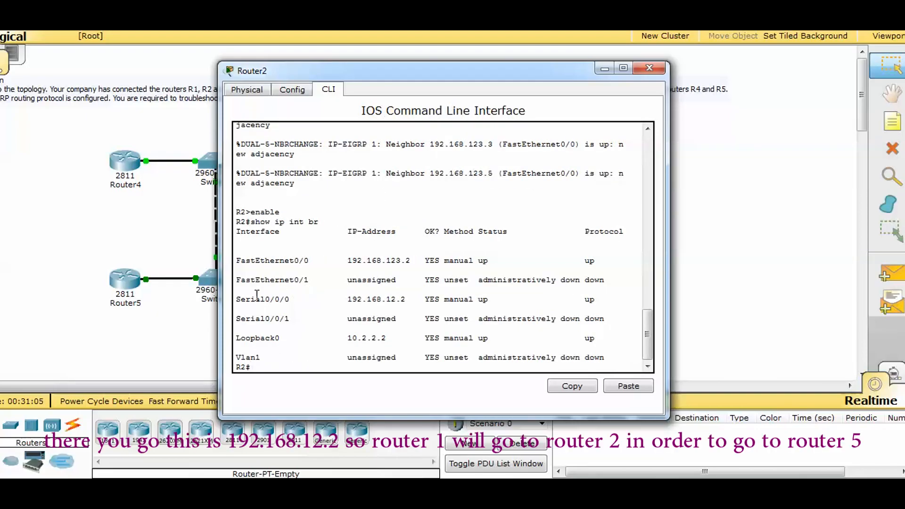
left_click_drag(240, 297, 607, 296)
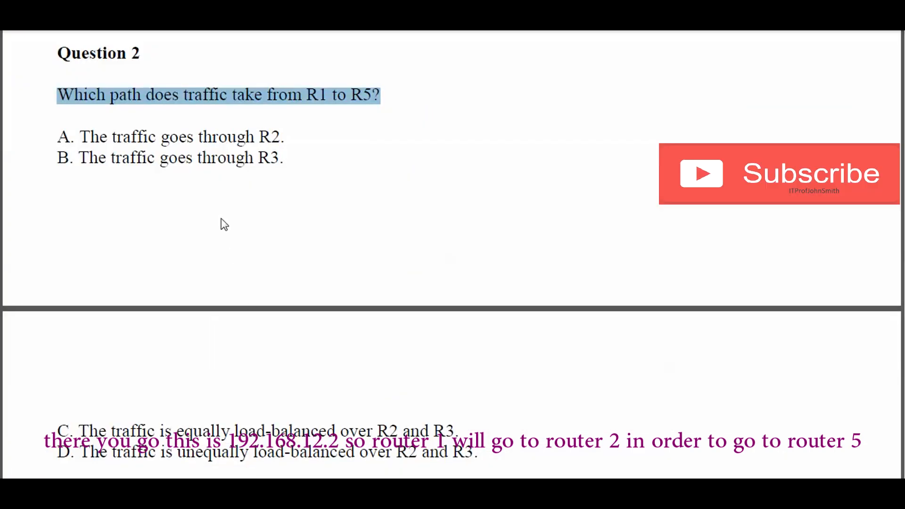
Step: Switch to the question document and highlight answer A, "The traffic goes through R2.", under Question 2
left_click(85, 137)
left_click_drag(66, 136, 297, 135)
scroll(298, 178, "down", 1)
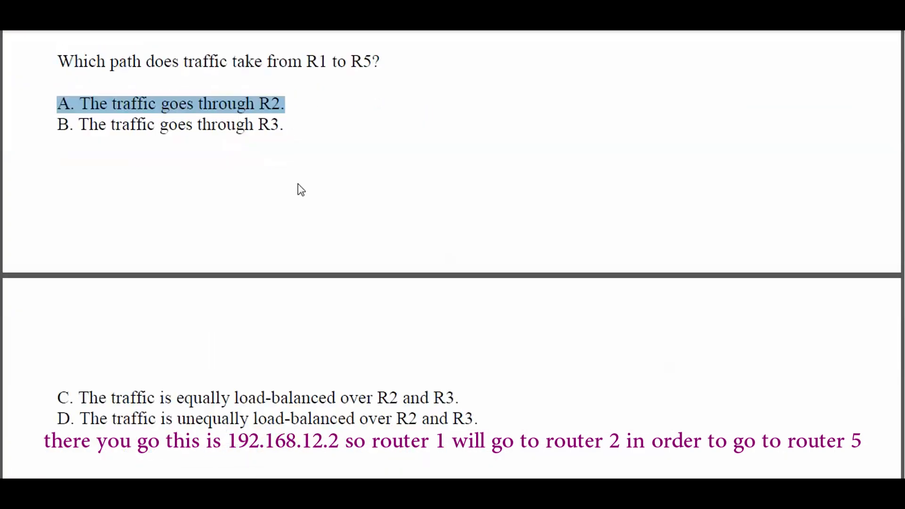
scroll(275, 164, "up", 1)
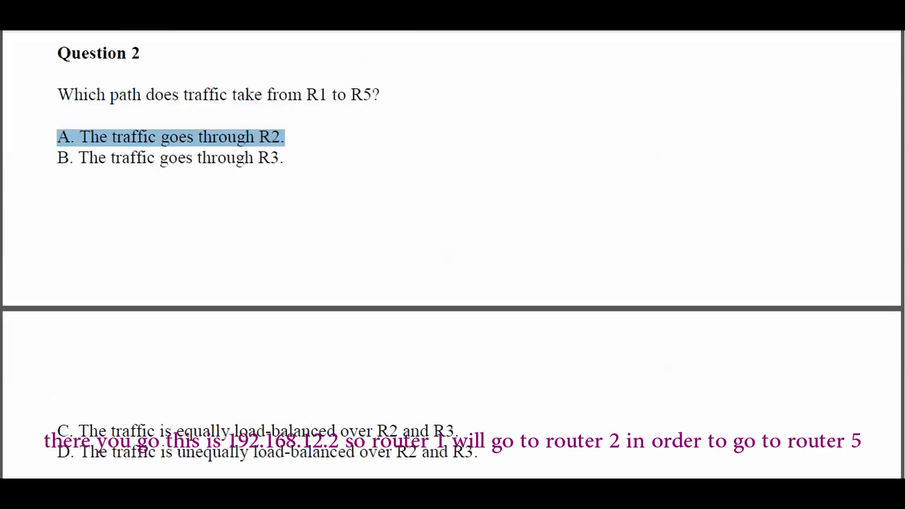
Step: Switch back to Packet Tracer, recheck Router2's interface table, and close the Router2 window
mouse_move(333, 489)
left_click(240, 429)
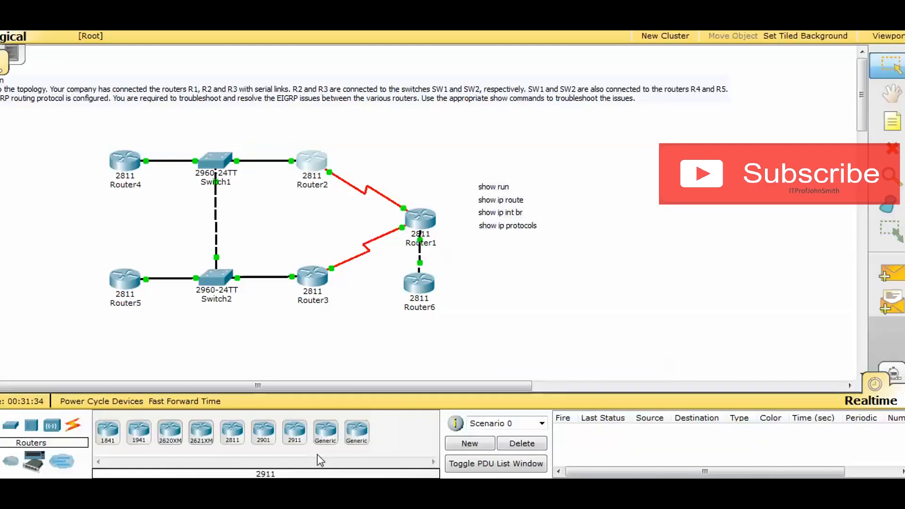
left_click(383, 425)
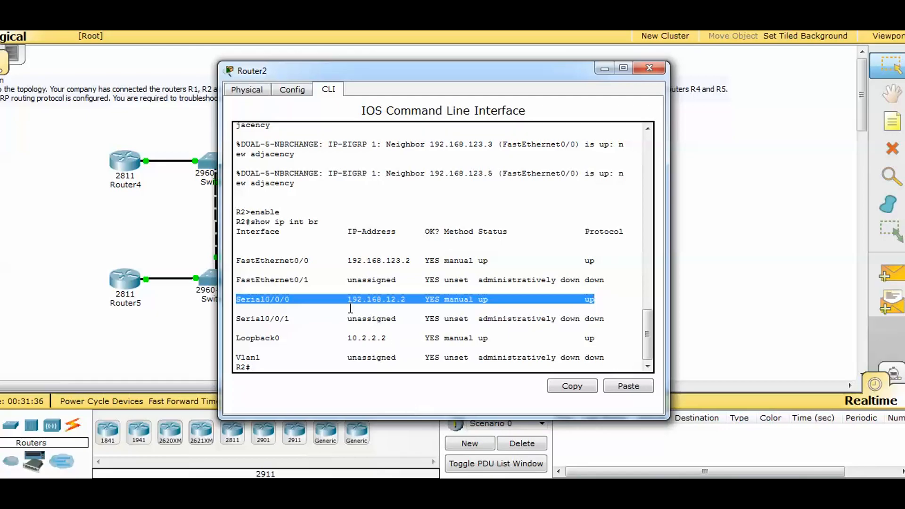
left_click(240, 308)
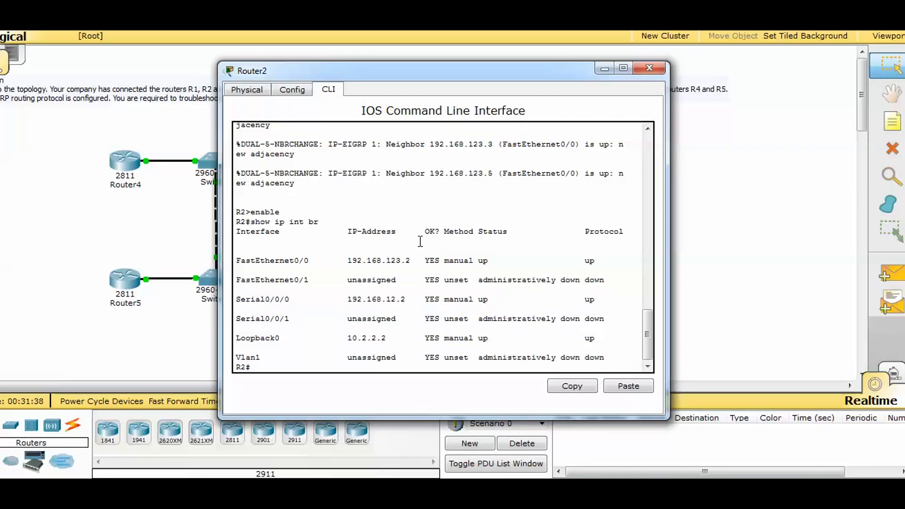
left_click(651, 69)
Step: Reopen Router1's CLI and compare the 10.5.5.5 route's next hop with load-balancing answers C and D of Question 2
left_click(423, 225)
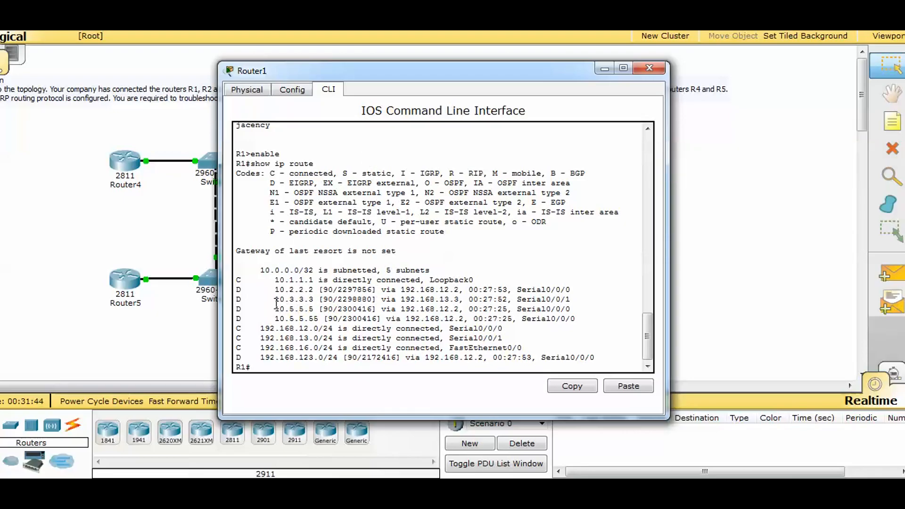
left_click_drag(276, 302, 315, 302)
left_click(278, 307)
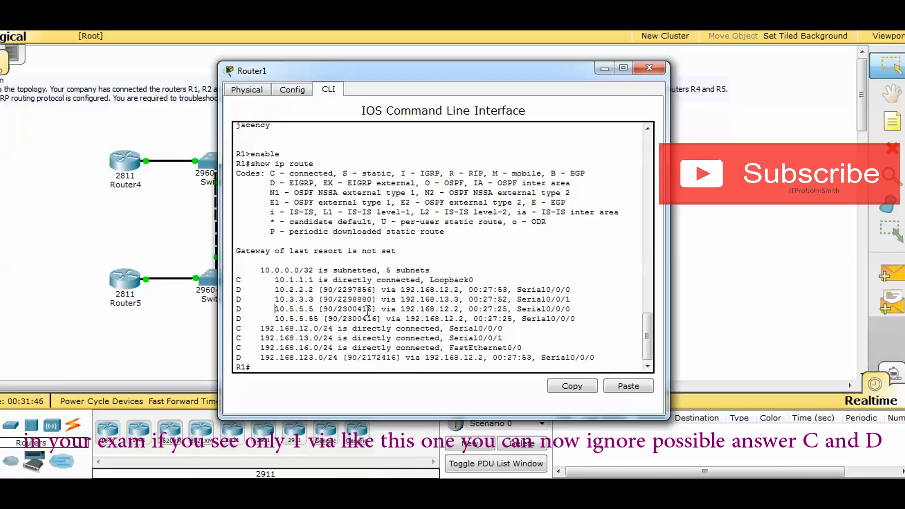
left_click_drag(286, 309, 464, 309)
left_click(464, 310)
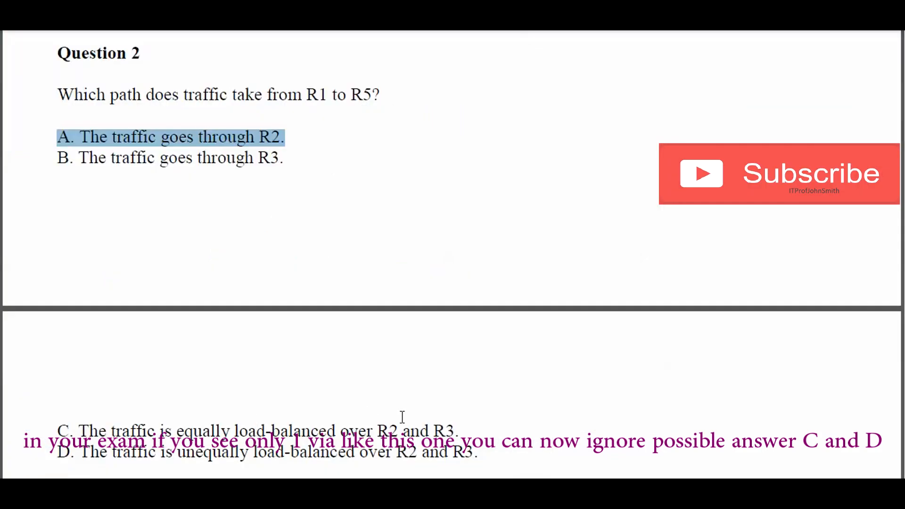
left_click(479, 452)
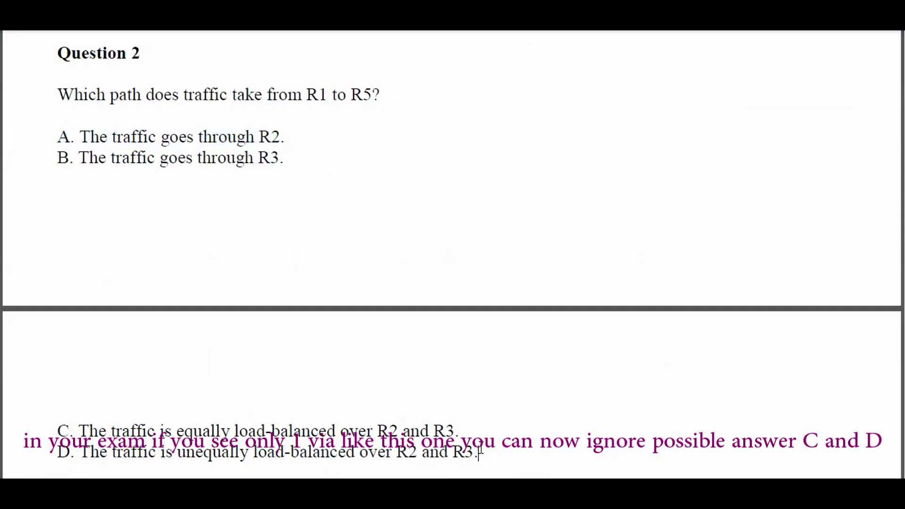
left_click_drag(430, 457, 56, 402)
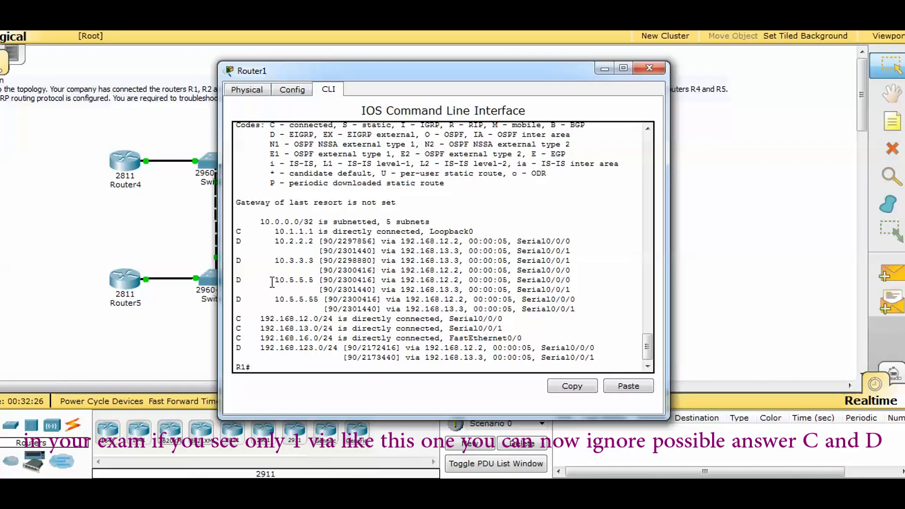
Step: Examine the two next hops, 192.168.12.2 and 192.168.13.3, for the 10.5.5.5 route in R1's alternative routing table
left_click_drag(271, 280, 464, 279)
left_click(329, 281)
left_click(282, 281)
left_click(317, 281)
left_click(382, 289)
left_click(465, 282)
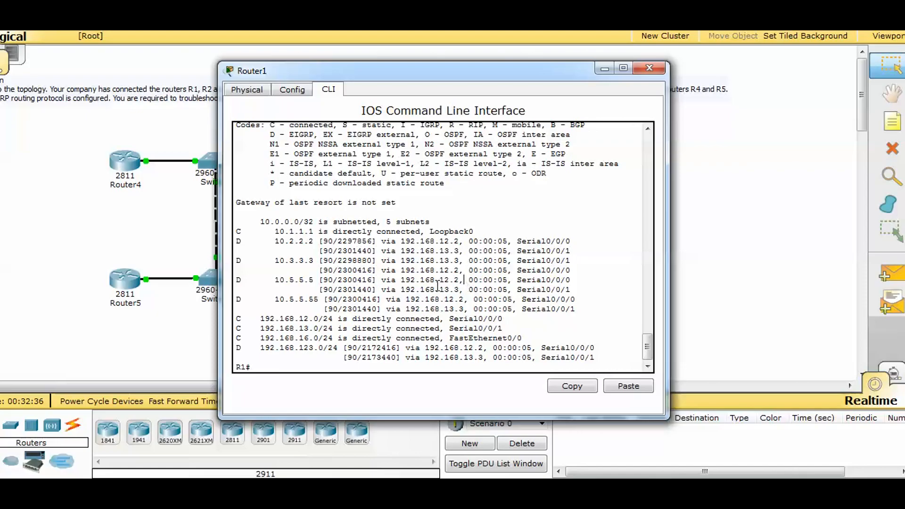
left_click_drag(381, 289, 473, 296)
left_click(473, 298)
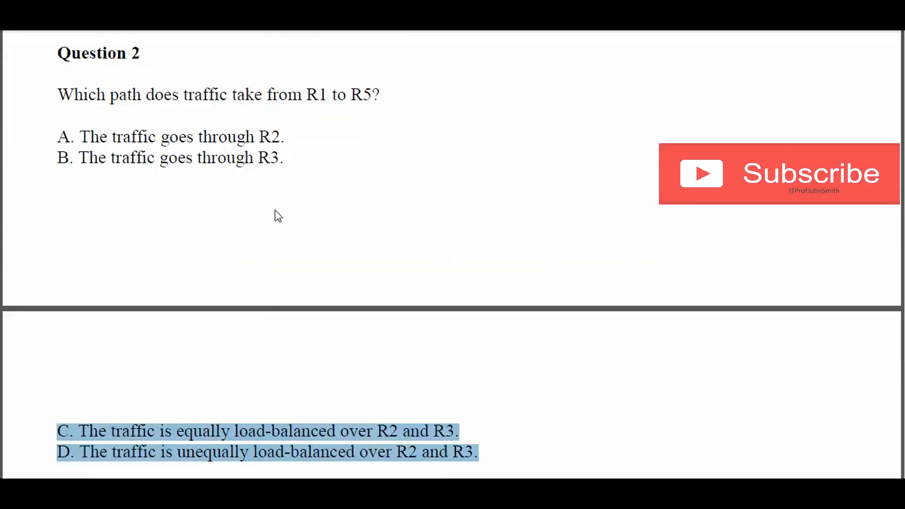
Step: Compare the wording "equally load-balanced" and "unequally load-balanced" in answers C and D of Question 2
left_click(293, 162)
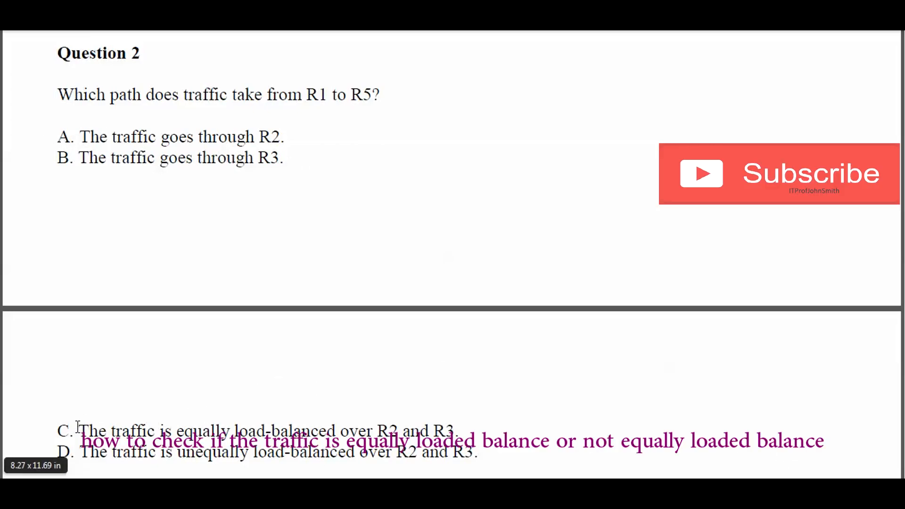
left_click_drag(175, 431, 333, 431)
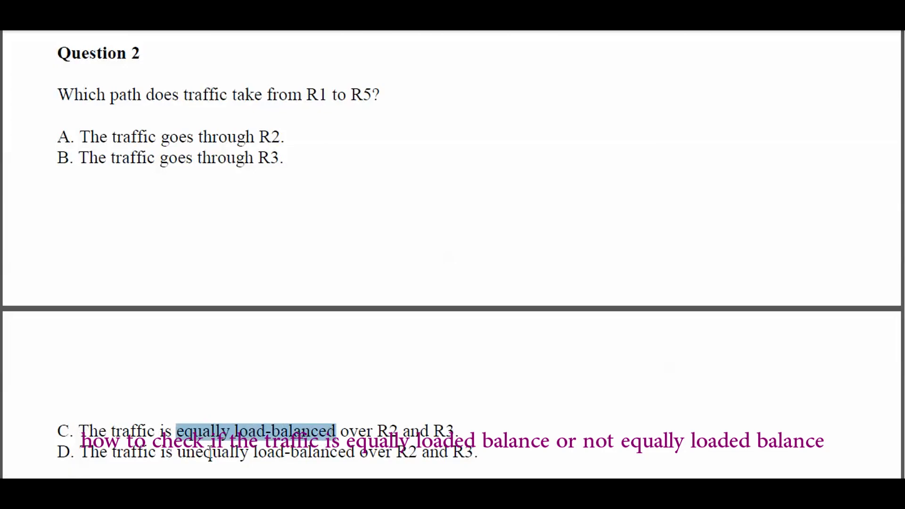
left_click_drag(178, 453, 304, 453)
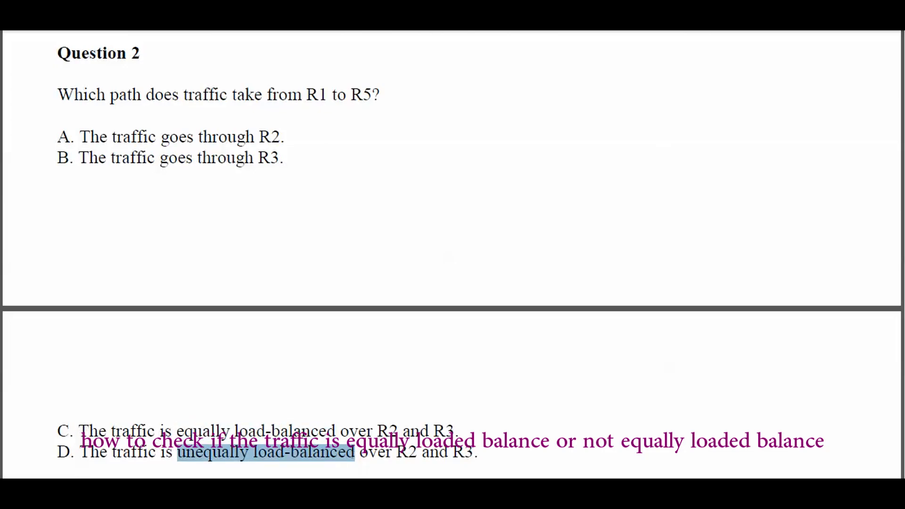
Step: Return to Router1's CLI in Packet Tracer and compare the bracketed EIGRP metrics of the two 10.5.5.5 paths
left_click(248, 421)
mouse_move(351, 409)
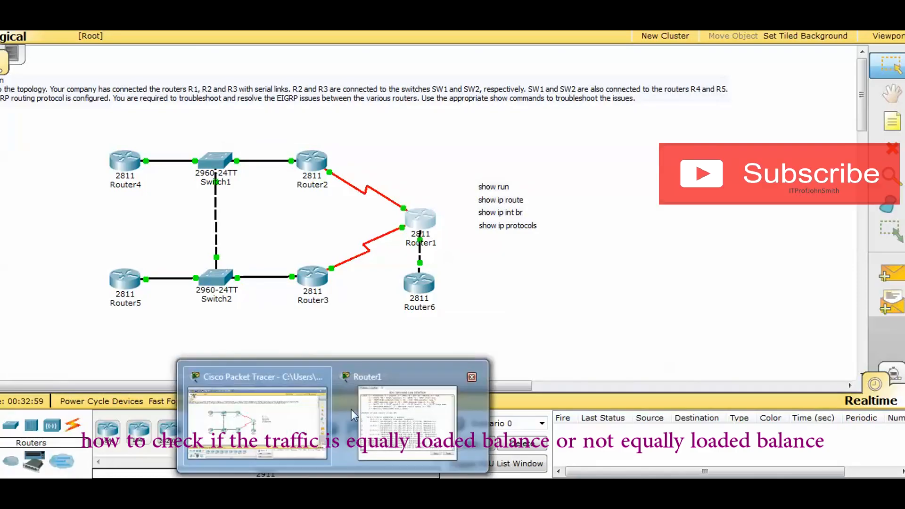
left_click(395, 406)
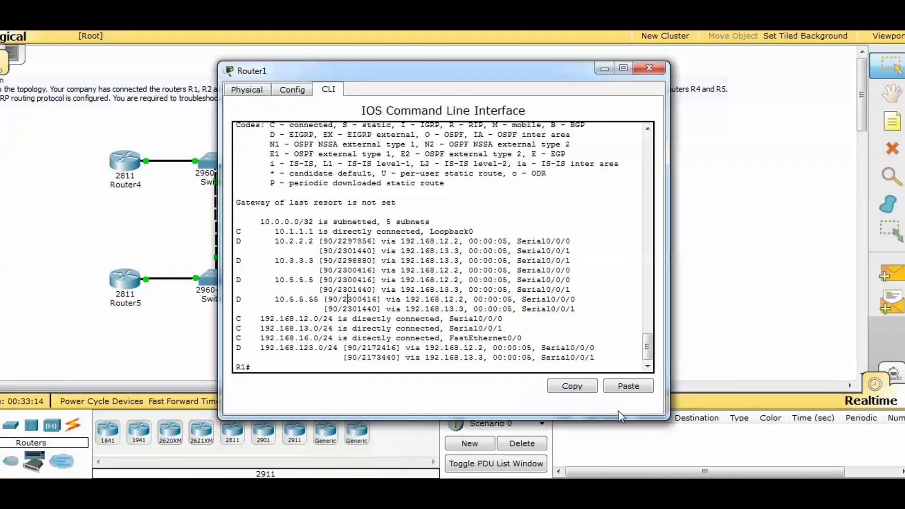
left_click_drag(322, 280, 377, 292)
left_click(324, 280)
left_click(323, 279)
left_click(325, 281)
left_click_drag(324, 279, 377, 291)
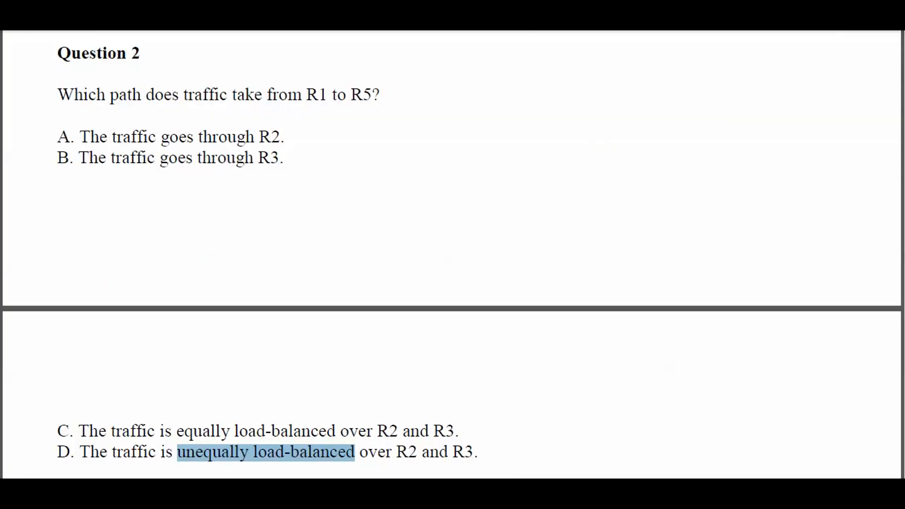
Step: Switch back to the question document and highlight answer D of Question 2, unequal load-balancing over R2 and R3
left_click(98, 451)
left_click_drag(57, 451, 461, 451)
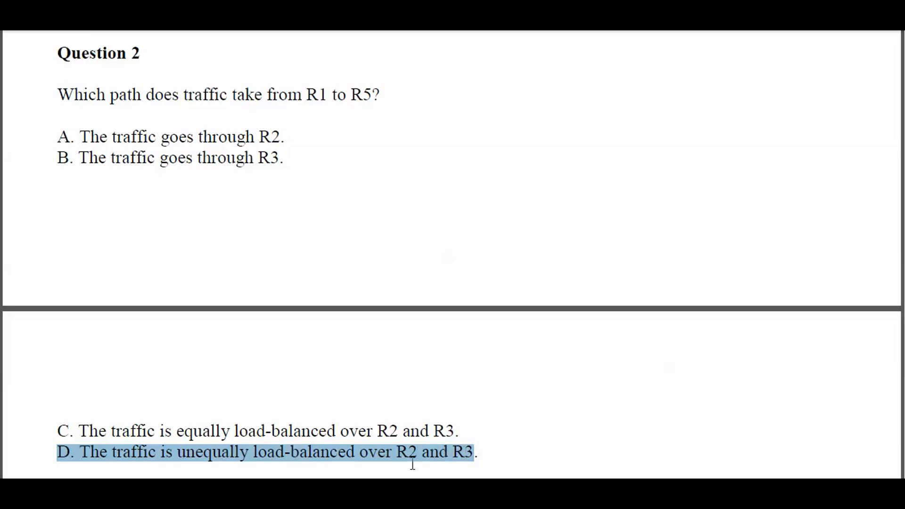
left_click(507, 431)
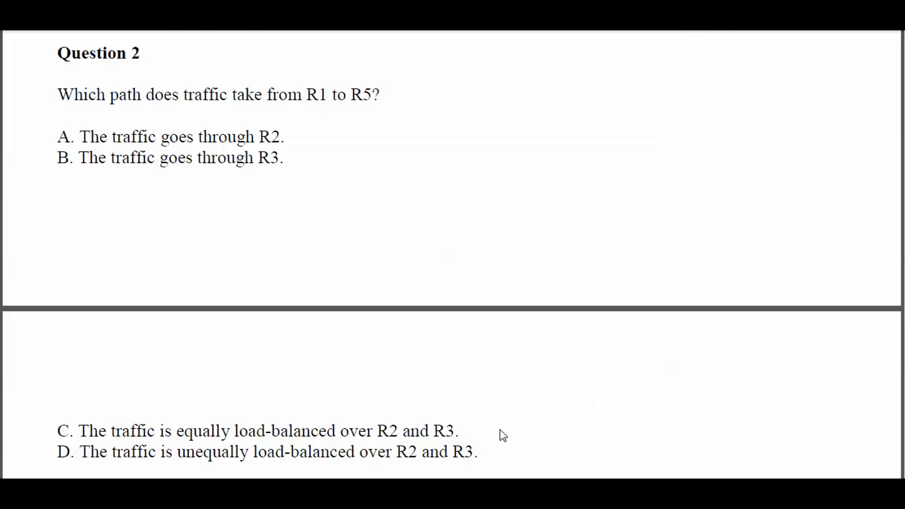
Step: Go on to Question 3 and read its prompt about the cause of R6's faulty EIGRP neighbor relationship with R1
scroll(445, 392, "down", 5)
scroll(311, 374, "down", 2)
scroll(311, 372, "up", 1)
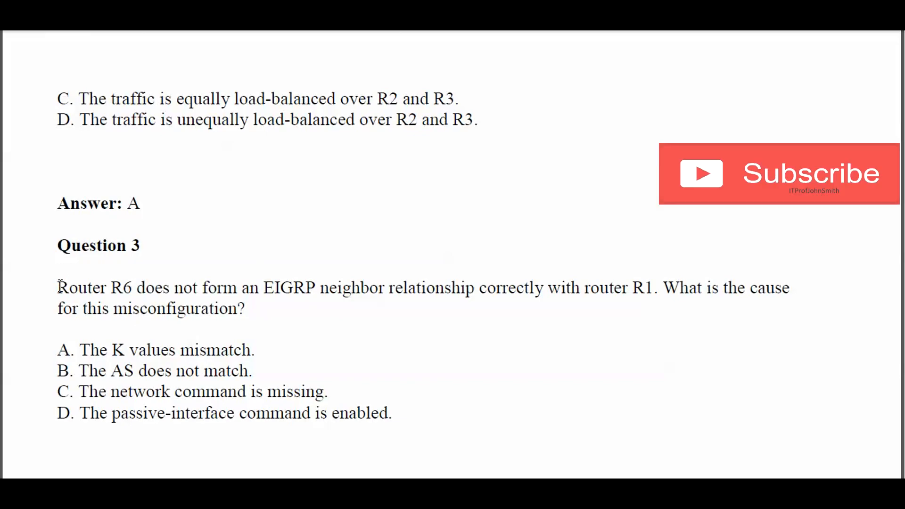
left_click_drag(59, 285, 135, 288)
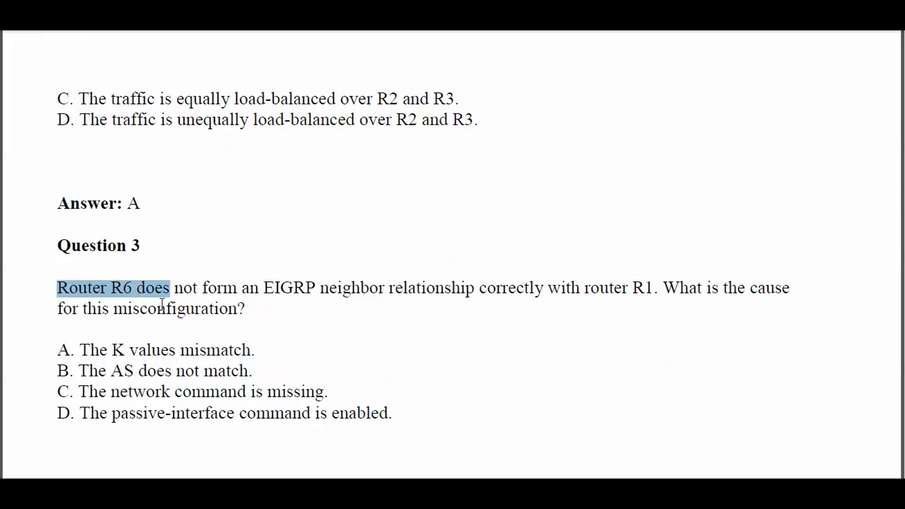
left_click_drag(197, 287, 790, 289)
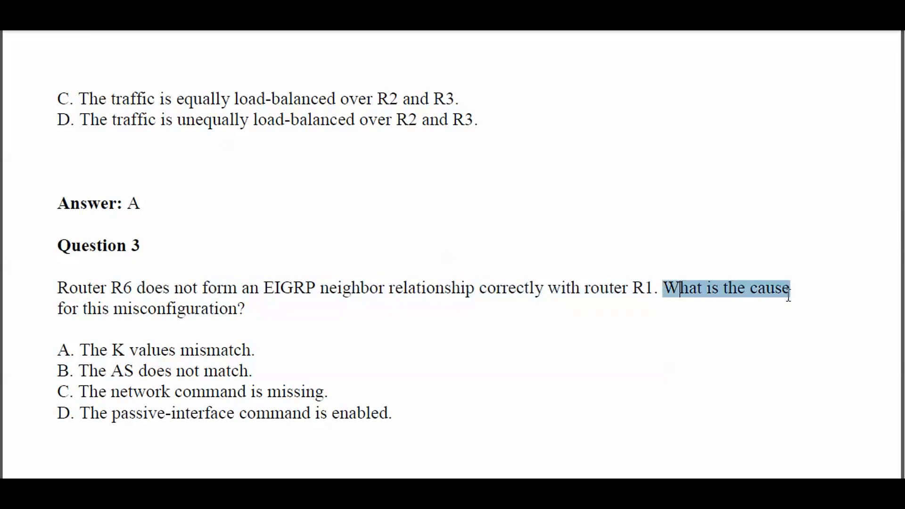
left_click_drag(59, 307, 270, 308)
left_click(272, 308)
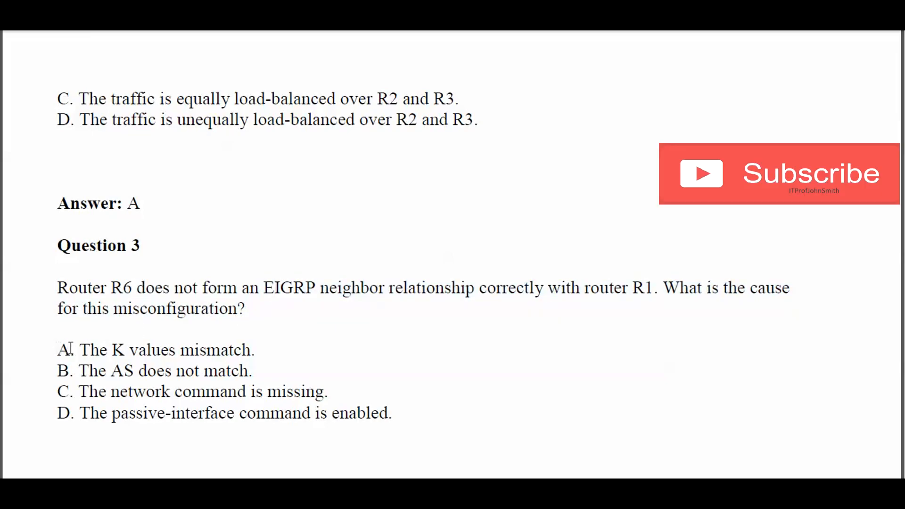